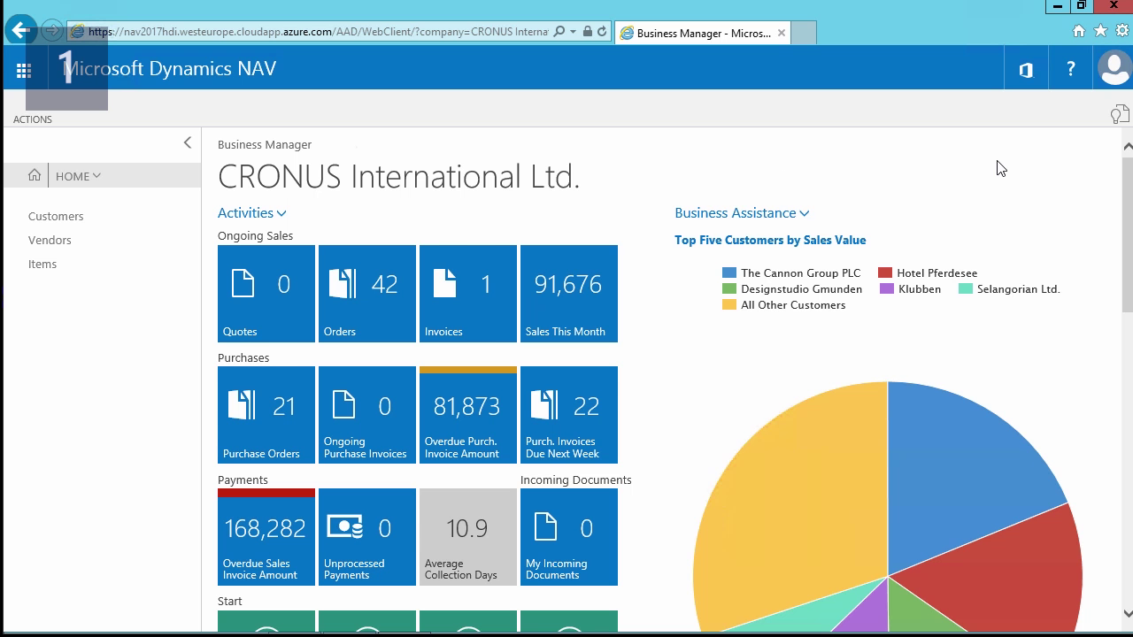
- Search for "assis", open Assisted Setup and run the Set up reporting guide again
left_click(1120, 117)
type("a")
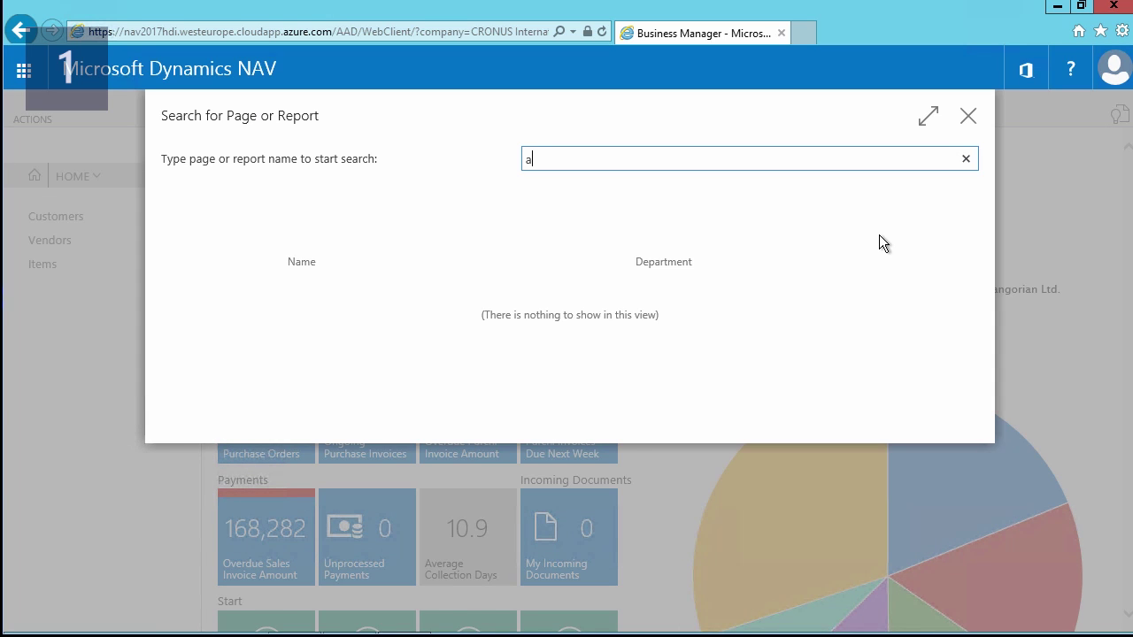
type("ssis")
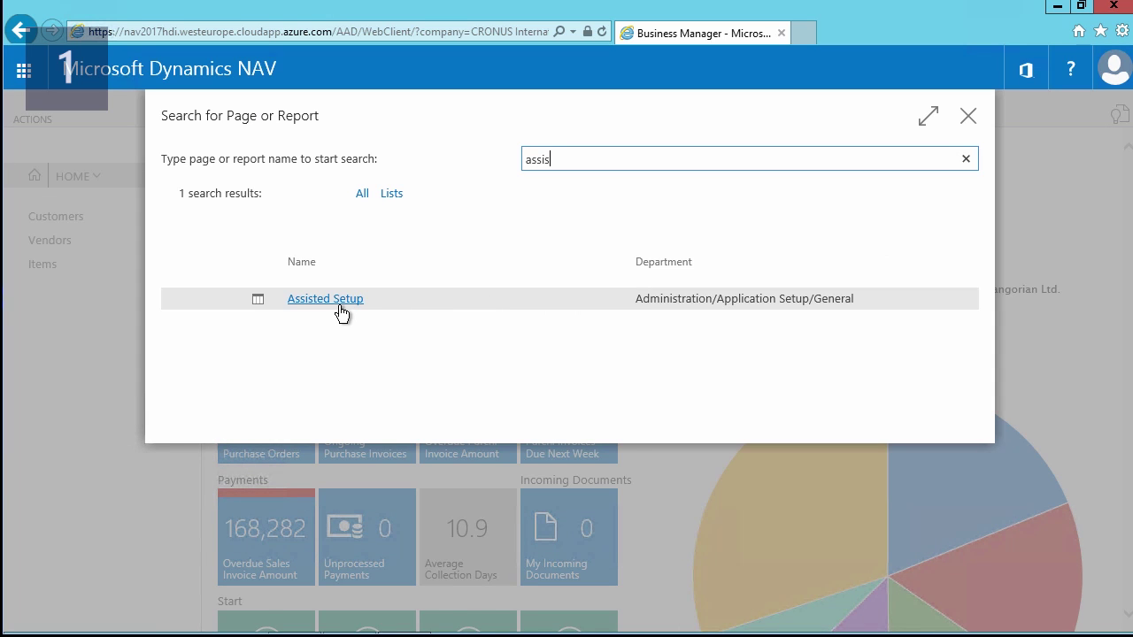
left_click(335, 302)
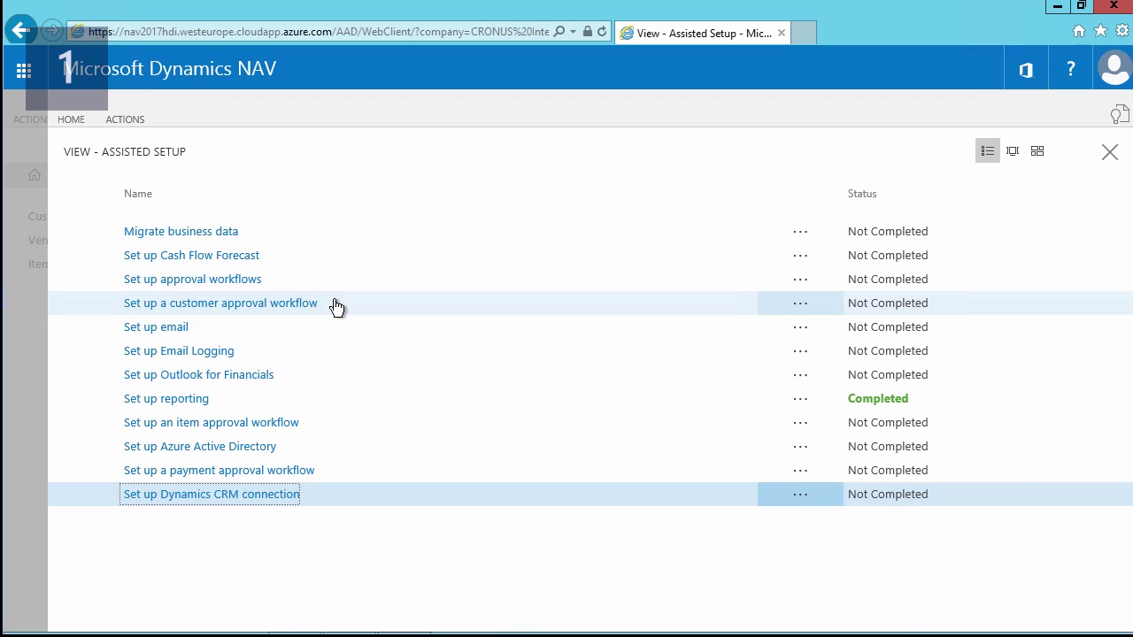
left_click(165, 400)
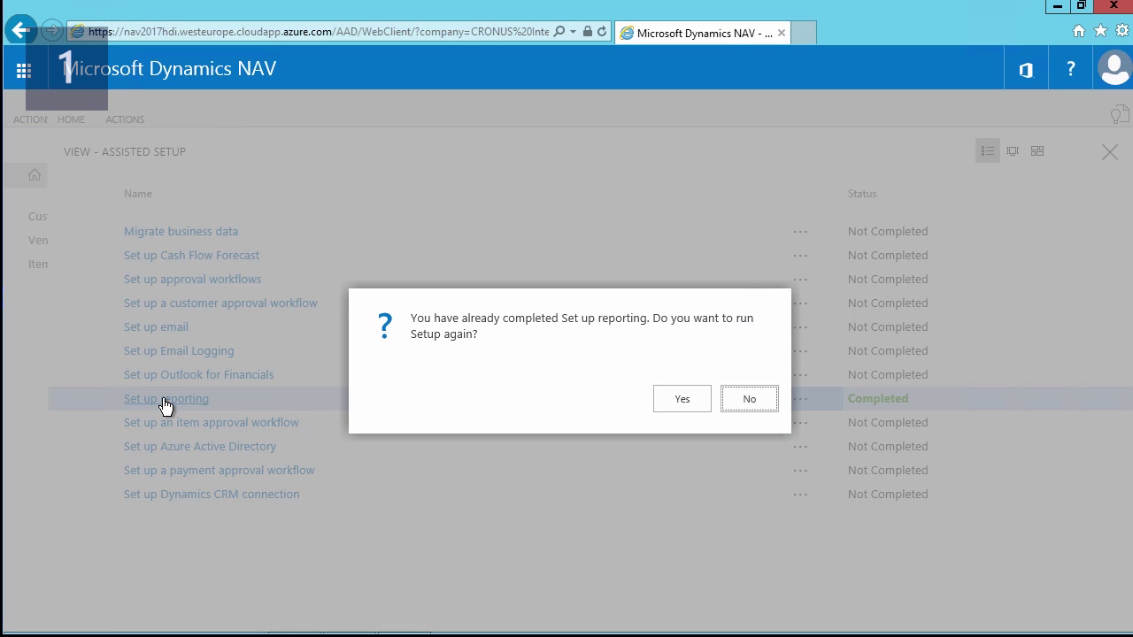
left_click(678, 404)
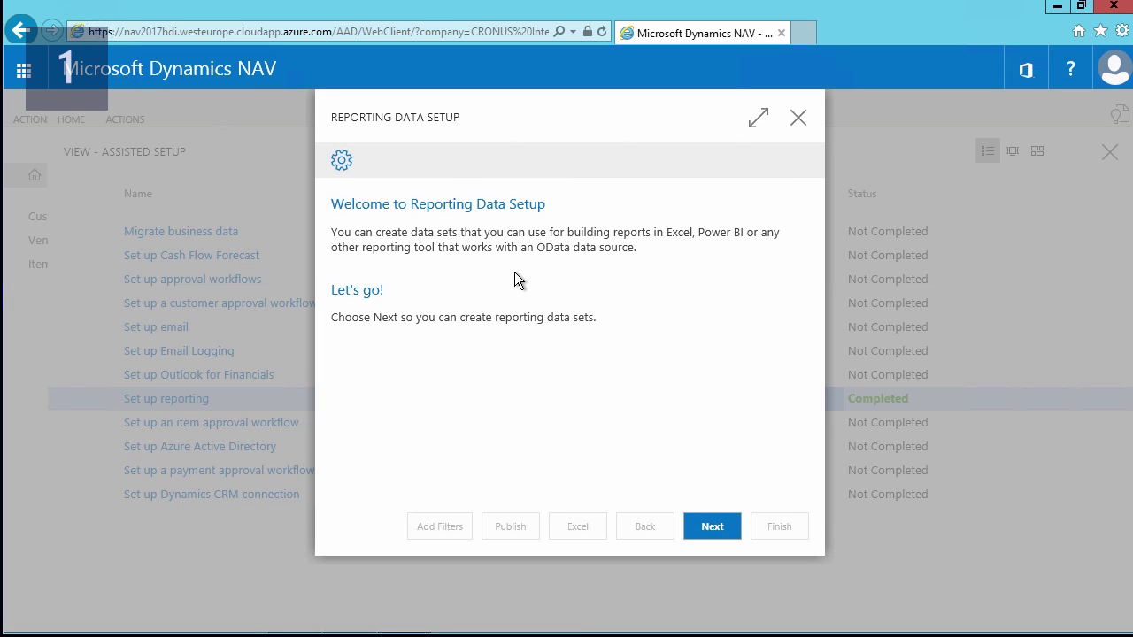
- Start creating a new data set, name it Customers and keep Page as its data source type
left_click(715, 529)
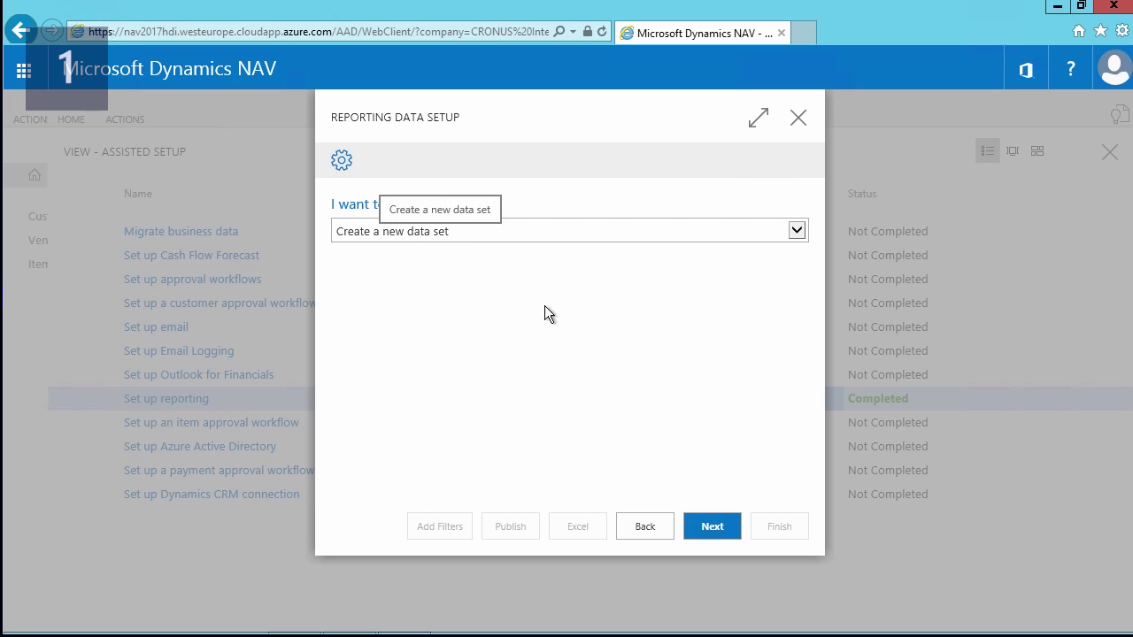
left_click(714, 529)
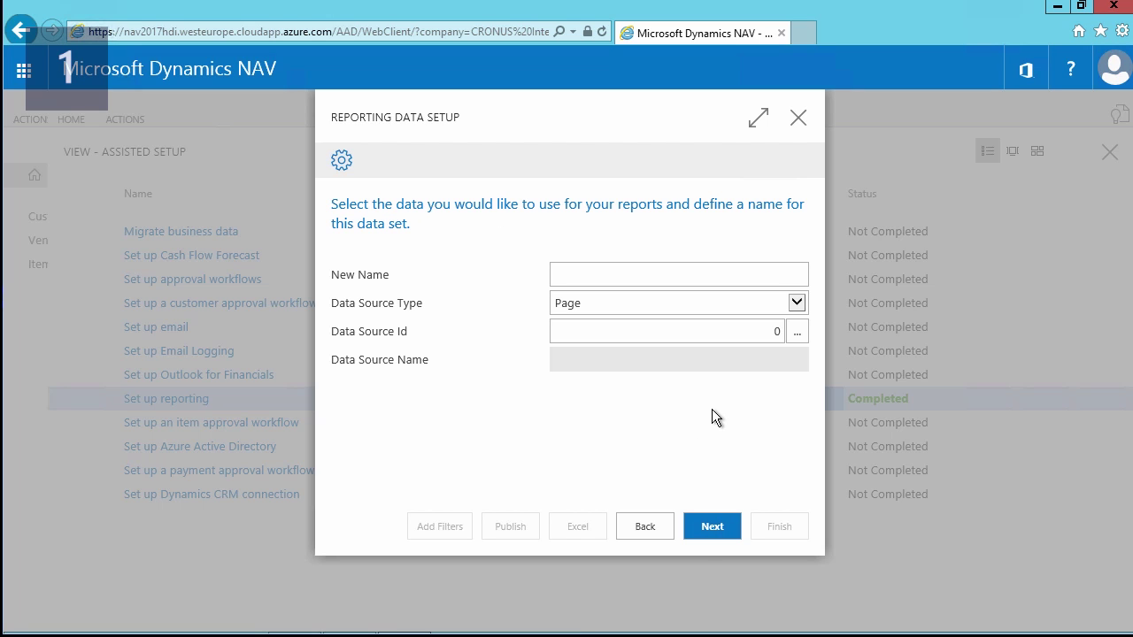
left_click(566, 273)
type("Customers")
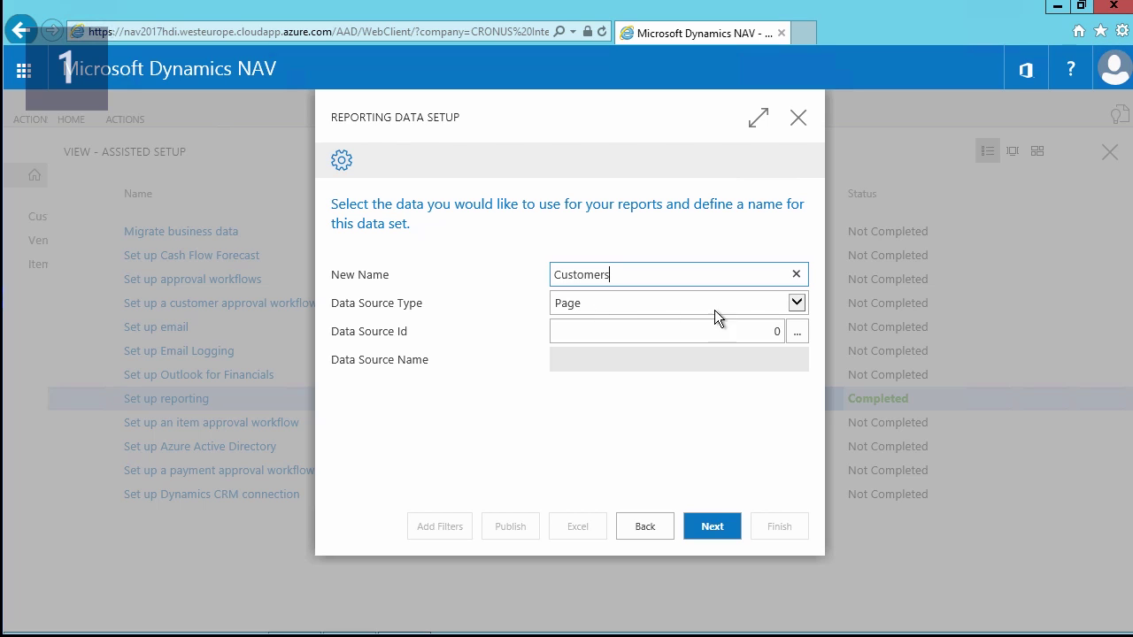
left_click(794, 302)
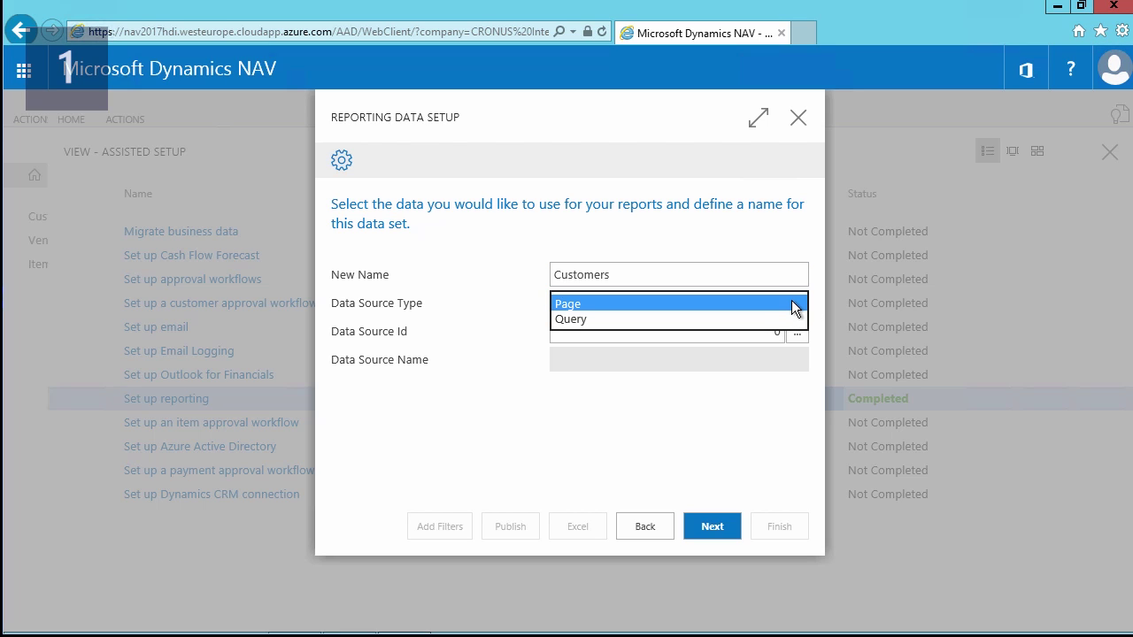
left_click(794, 305)
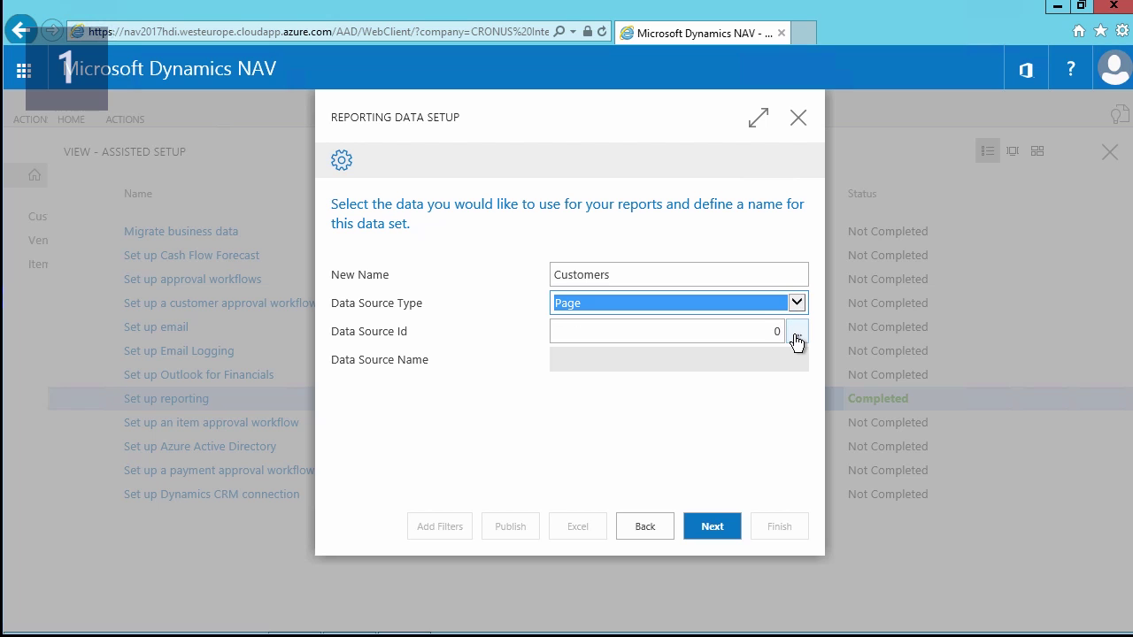
- Set page 22, Customer List, as the data source and continue to the field selection
left_click(797, 341)
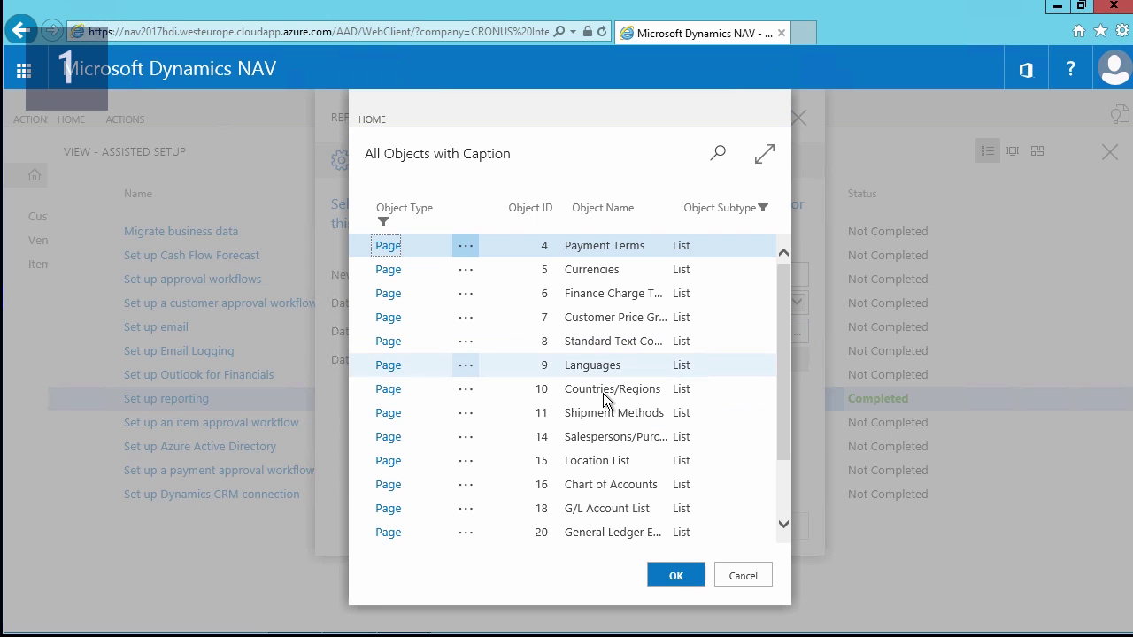
left_click(784, 525)
left_click(602, 522)
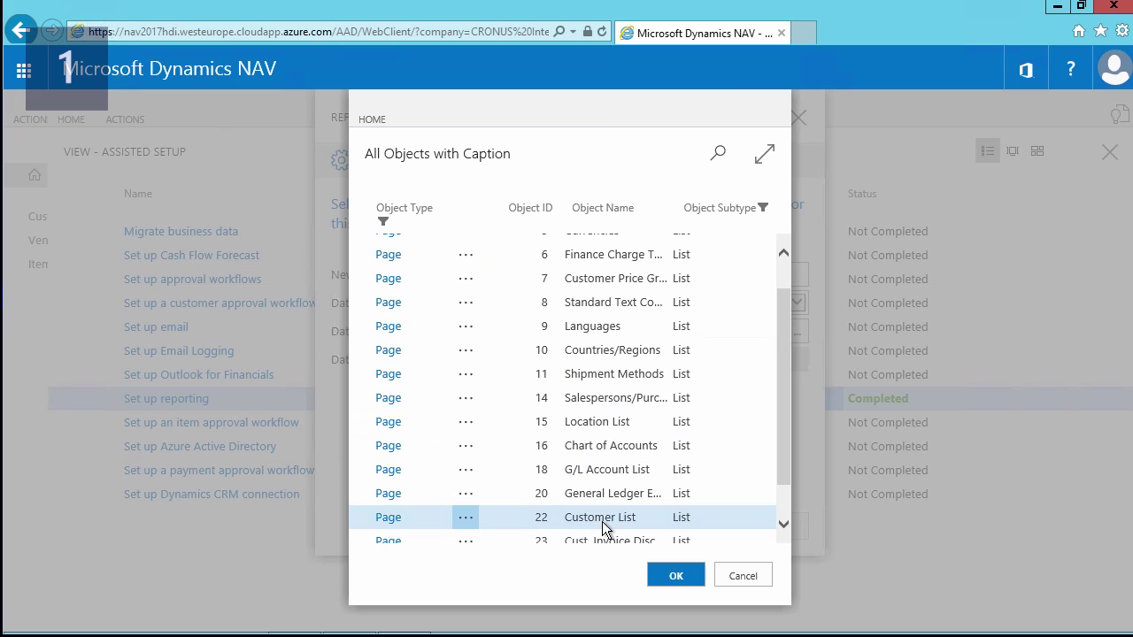
left_click(677, 576)
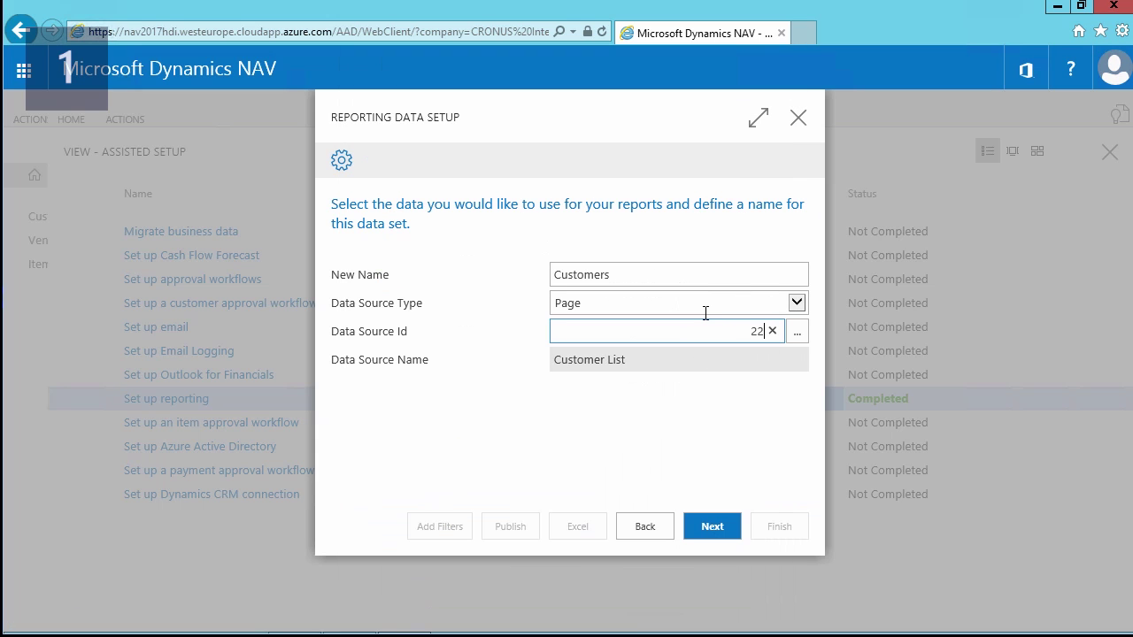
left_click(713, 526)
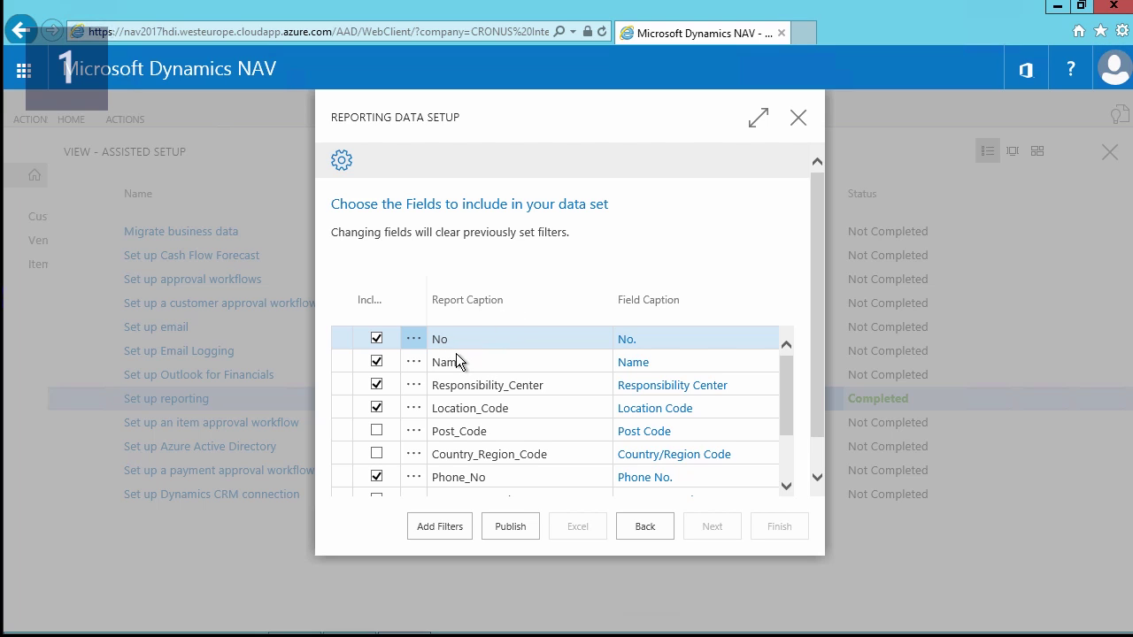
- Exclude the Responsibility_Center, Location_Code and Contact fields from the data set and include Country_Region_Code
left_click(375, 384)
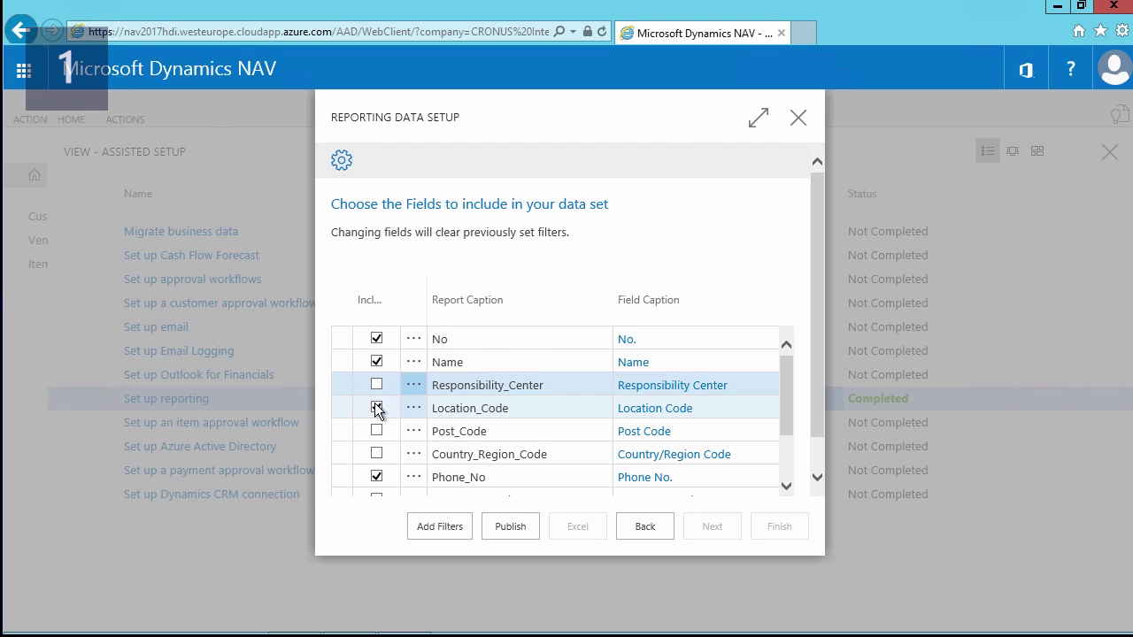
left_click(374, 404)
left_click(376, 453)
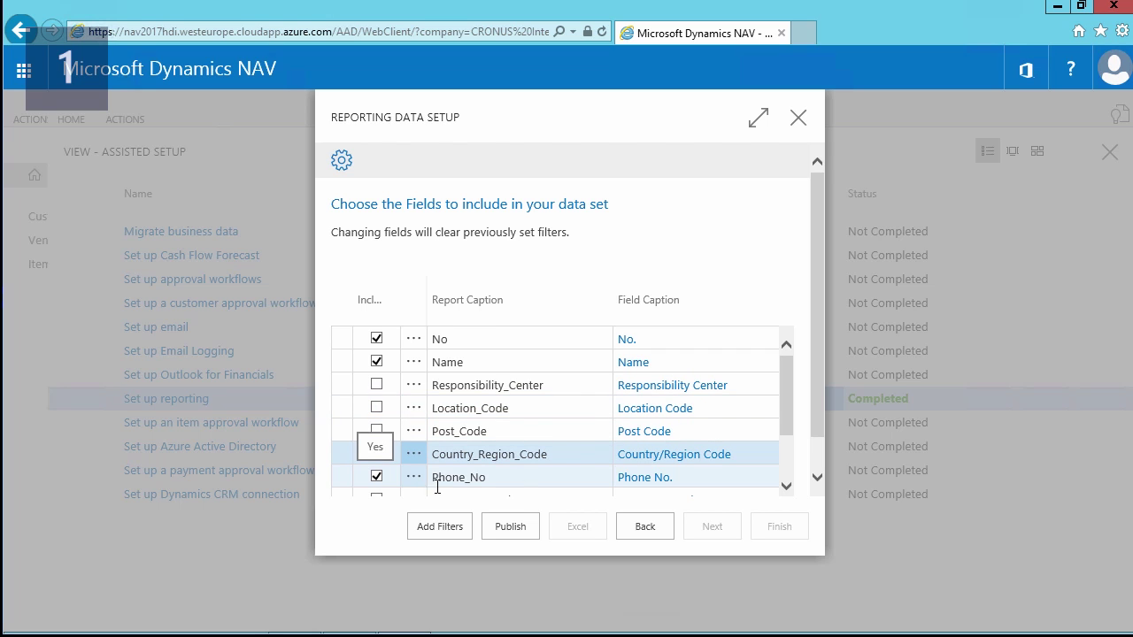
scroll(477, 391, "down", 1)
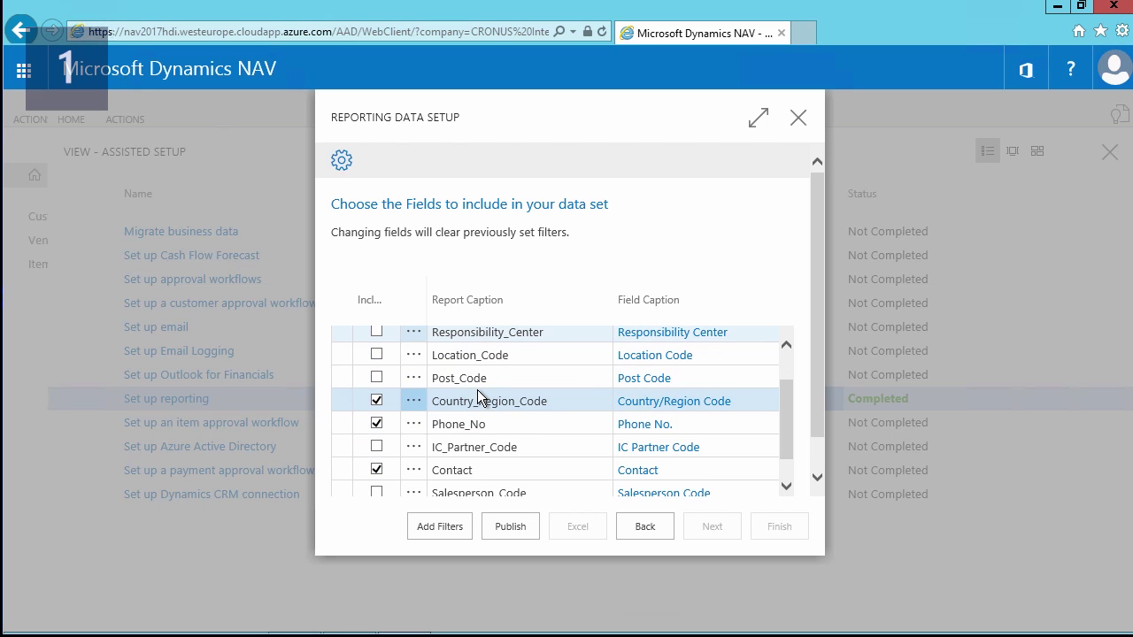
left_click(377, 471)
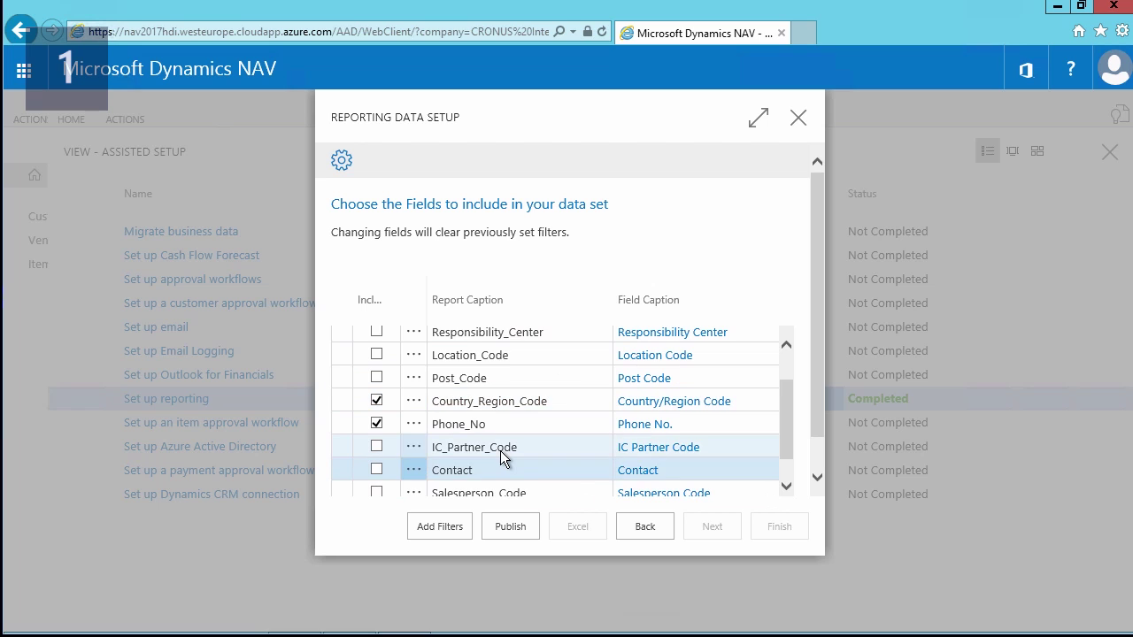
- Exclude the Balance_LCY, Balance_Due_LCY and Sales_LCY fields from the data set
scroll(501, 450, "down", 5)
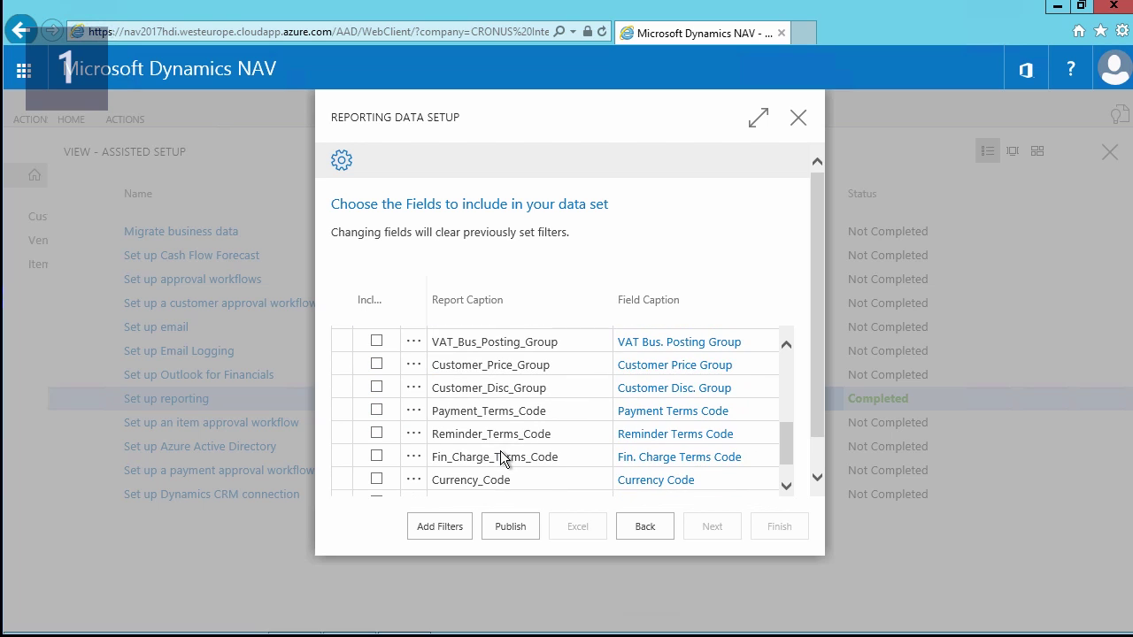
scroll(501, 456, "down", 7)
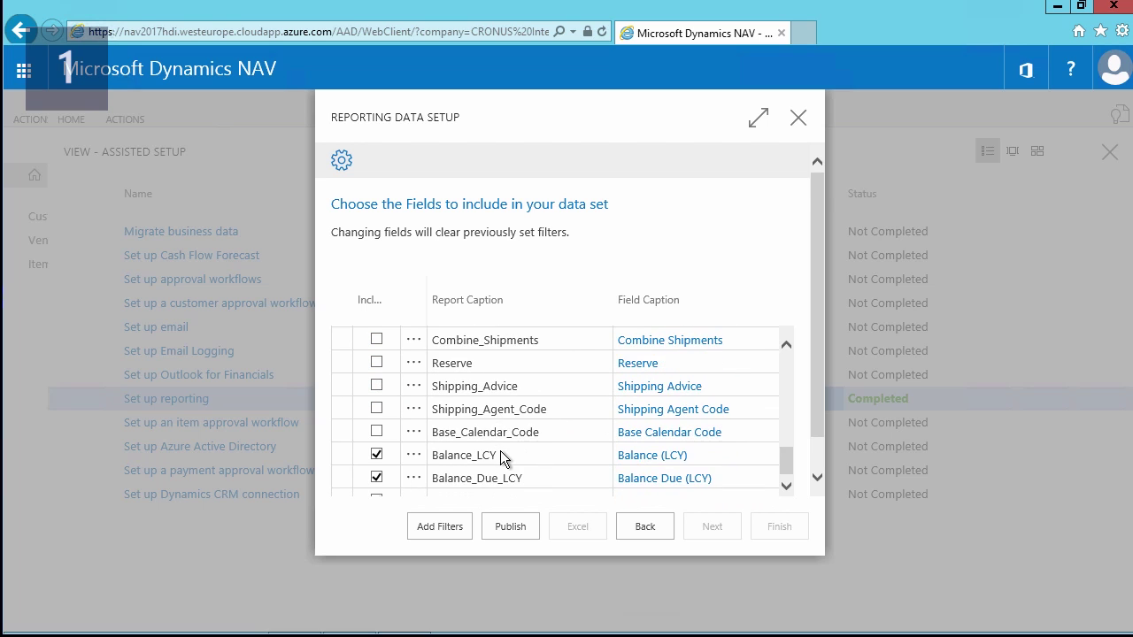
scroll(500, 456, "down", 2)
left_click(376, 410)
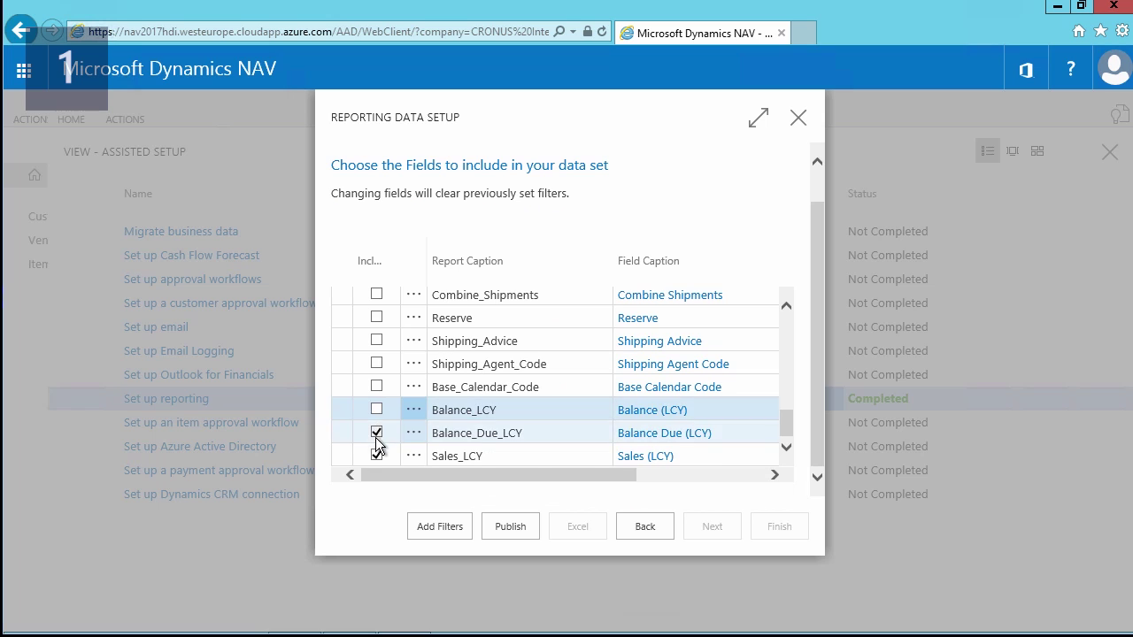
left_click(376, 434)
left_click(377, 455)
scroll(569, 432, "up", 15)
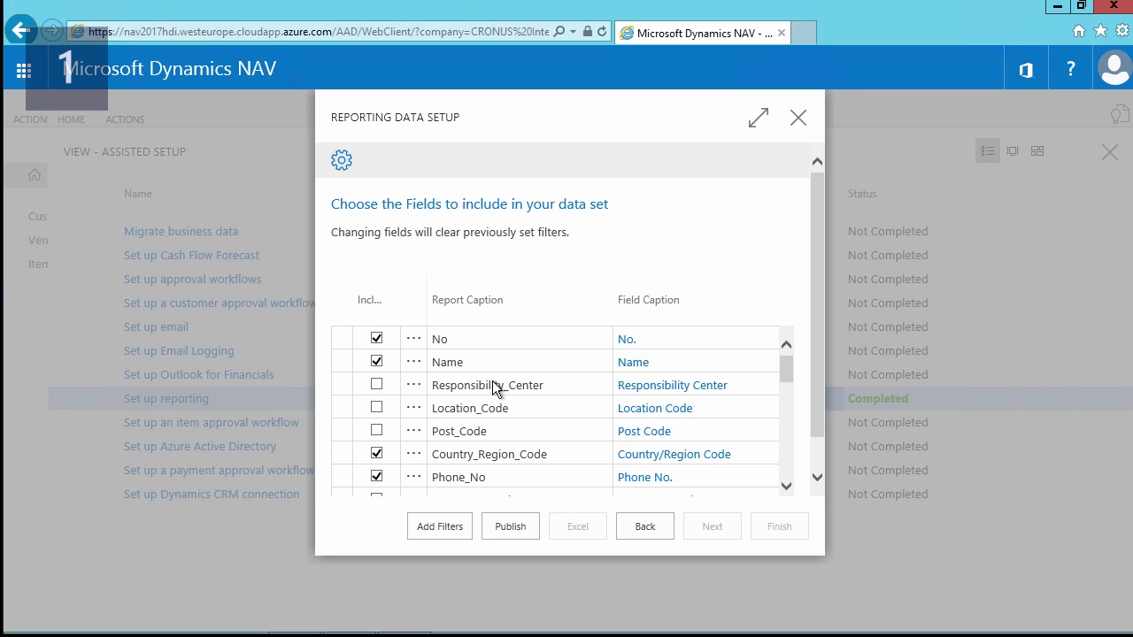
- Try a Country/Region Code filter of BE on the data set, then clear it and close the filter page
left_click(438, 529)
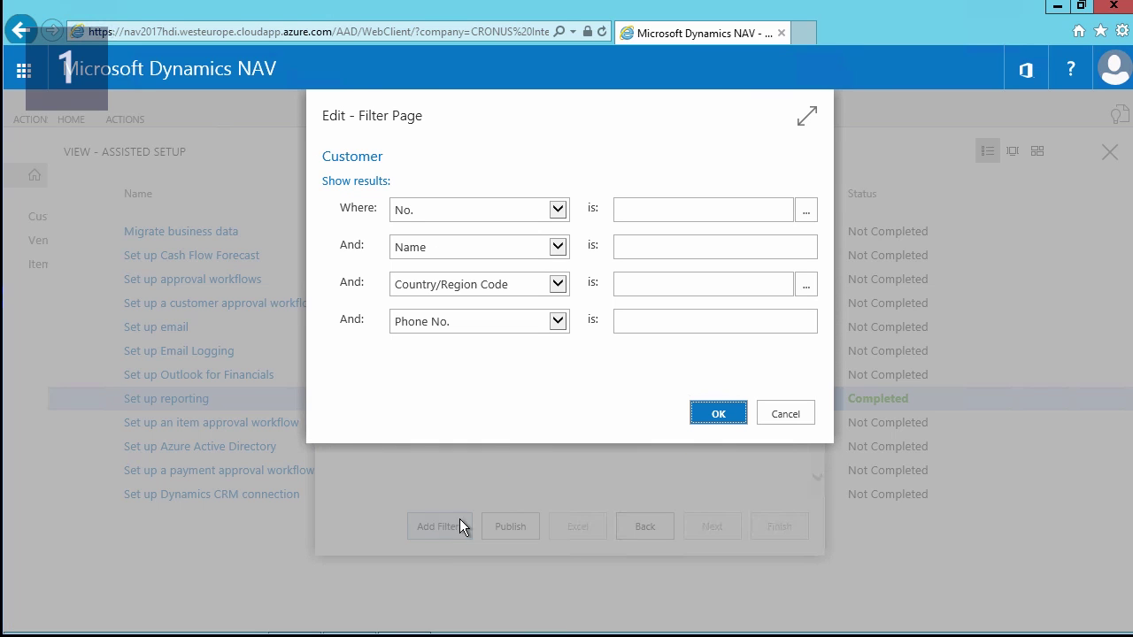
left_click(805, 287)
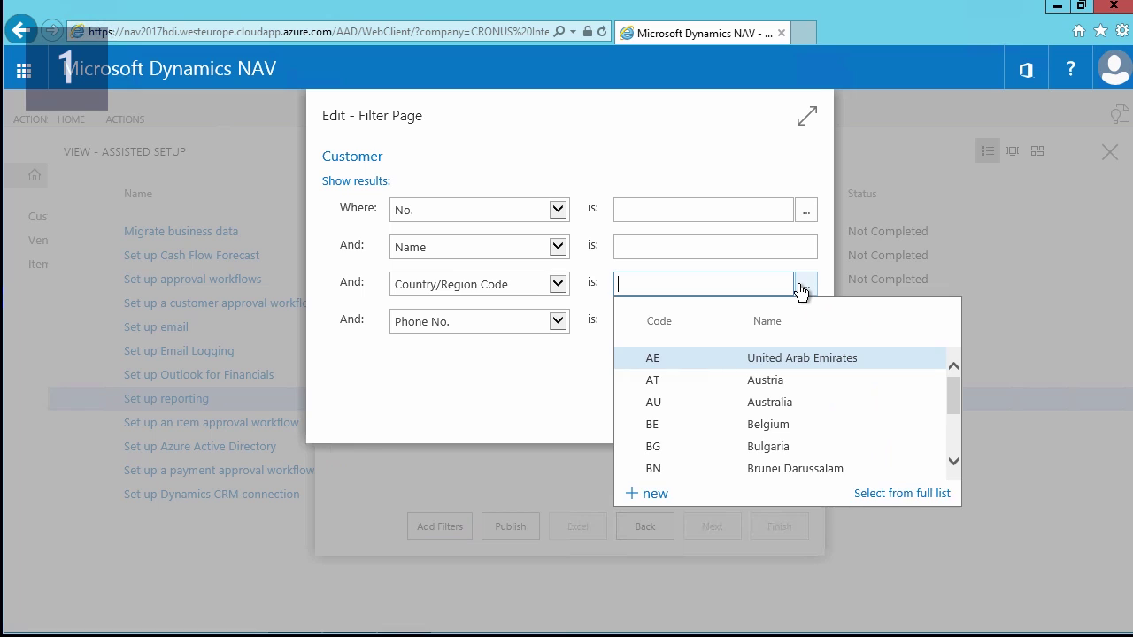
left_click(786, 424)
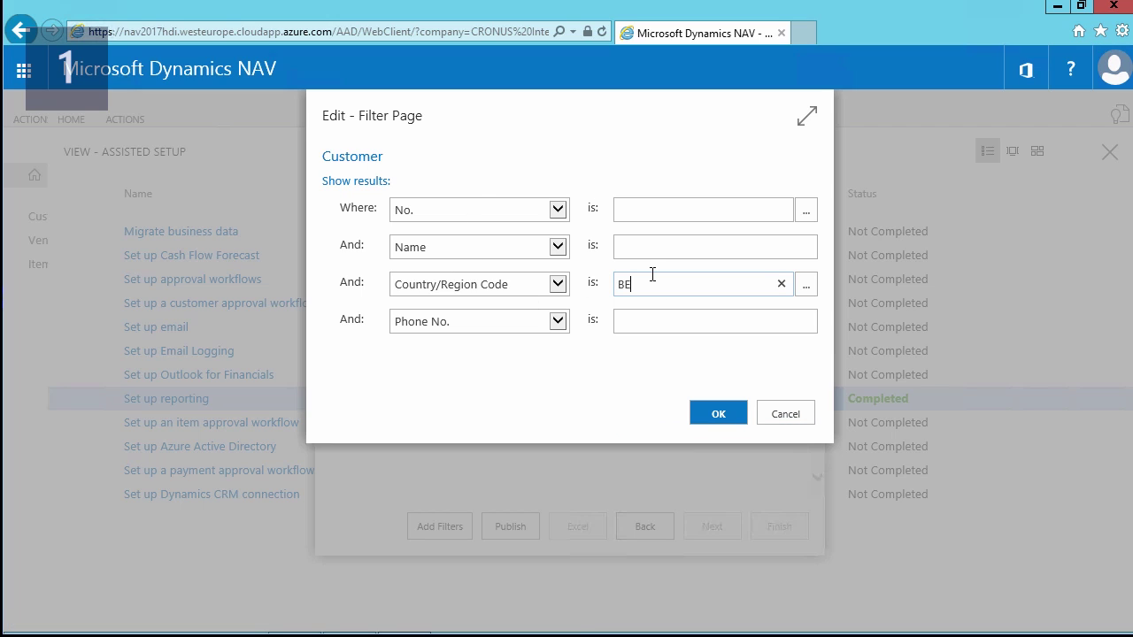
left_click(781, 285)
left_click(721, 416)
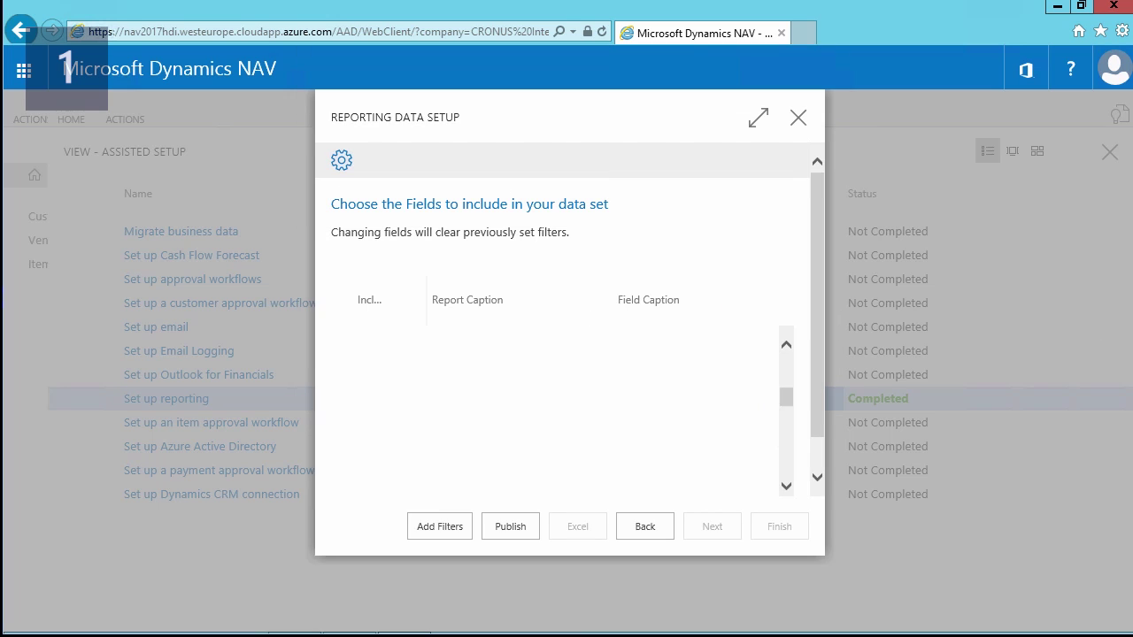
- Publish the Customers data set, open its Customers.xlsx workbook in Excel and enable editing
left_click(529, 526)
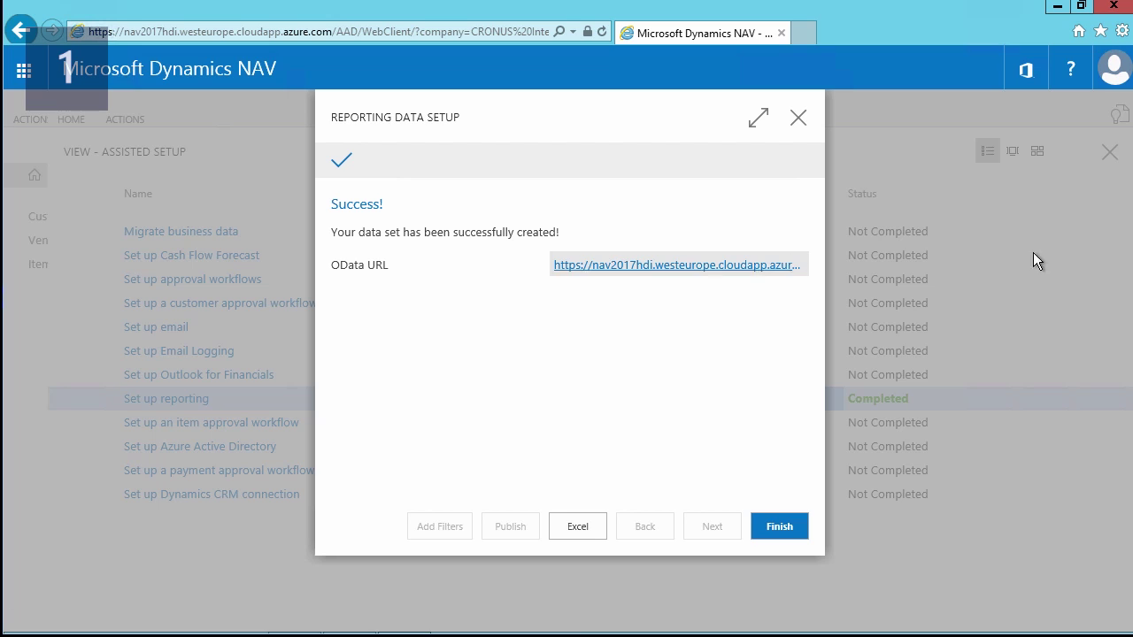
left_click(578, 526)
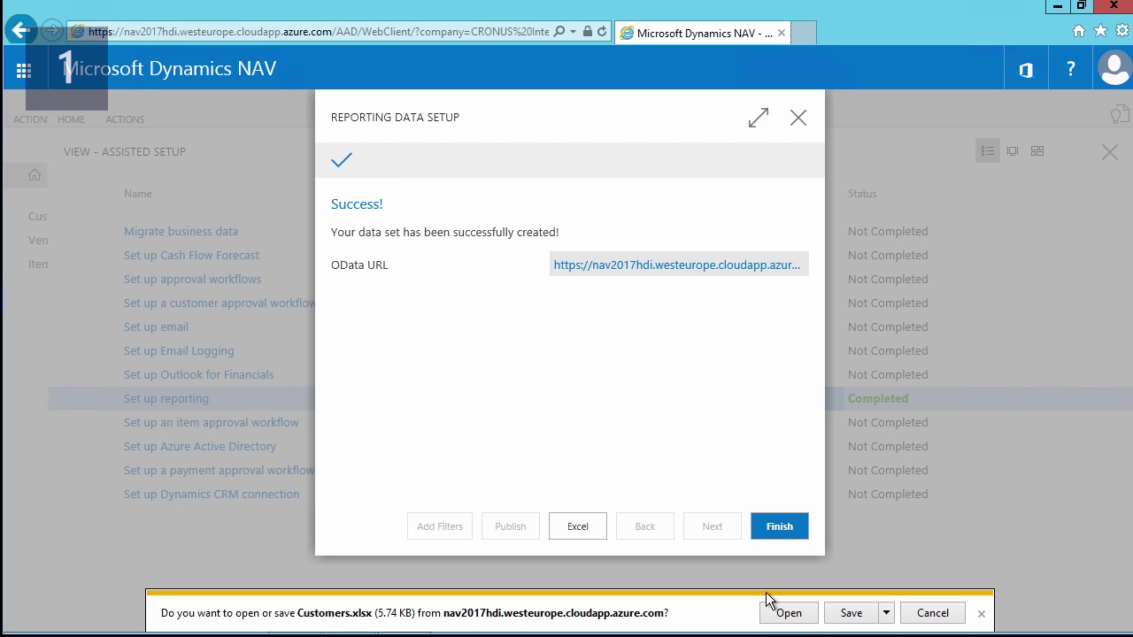
left_click(789, 613)
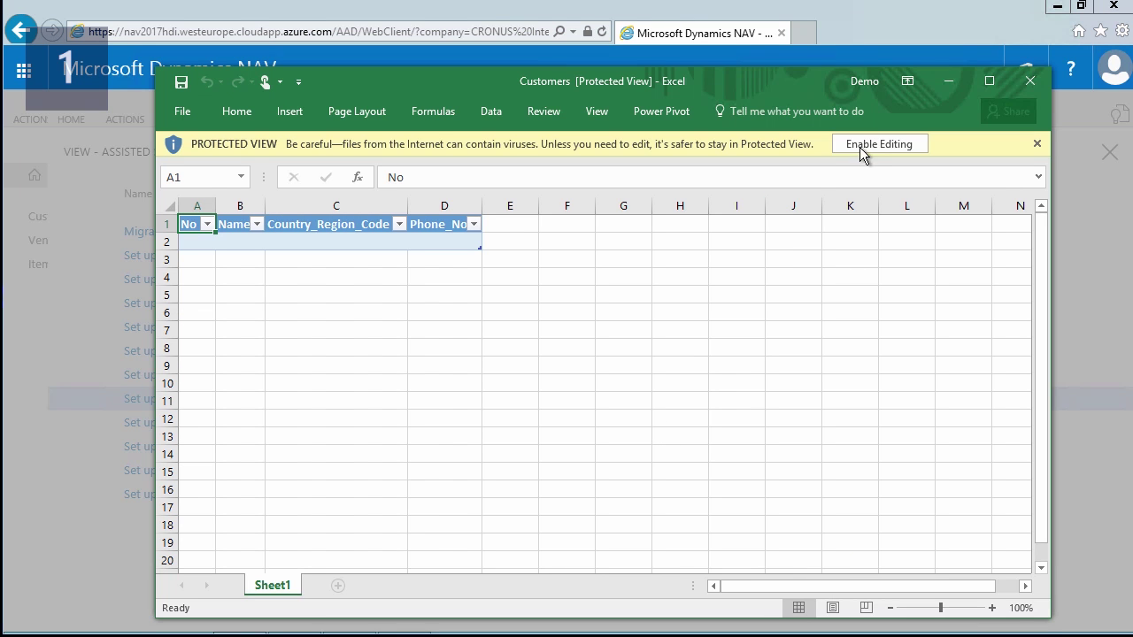
left_click(861, 145)
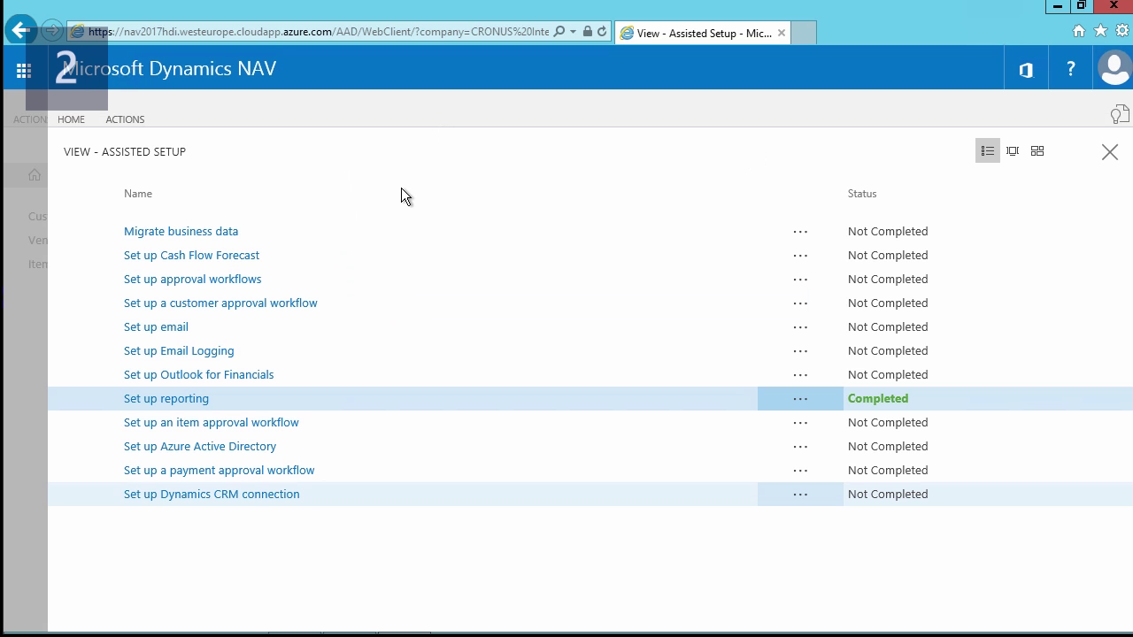
- Run the Set up reporting guide again and choose to edit an existing data set
left_click(172, 400)
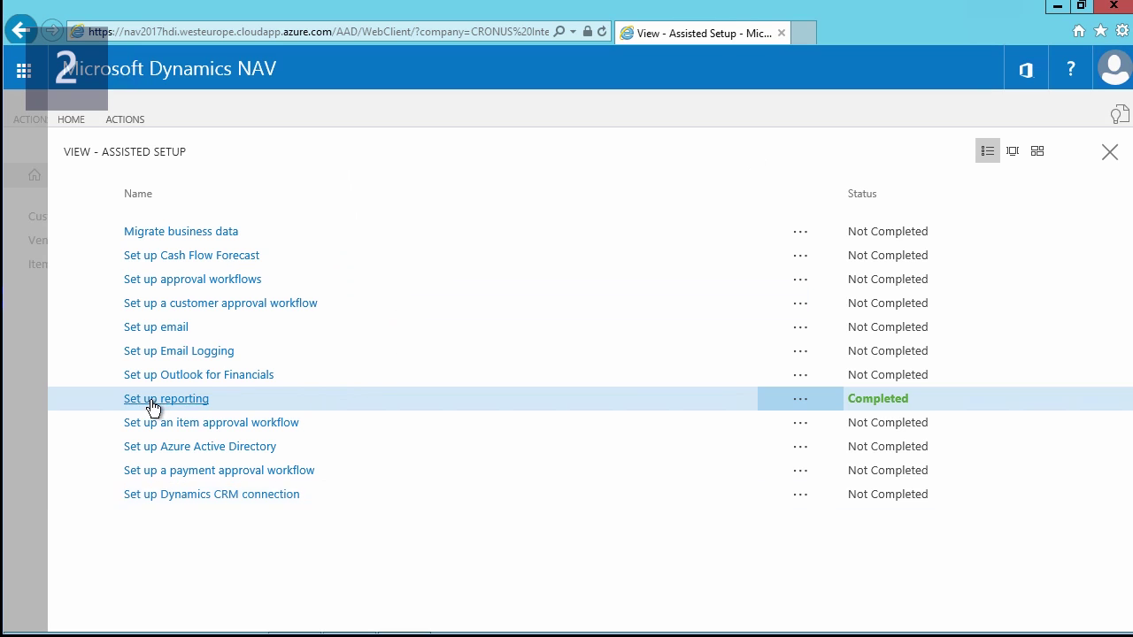
left_click(676, 403)
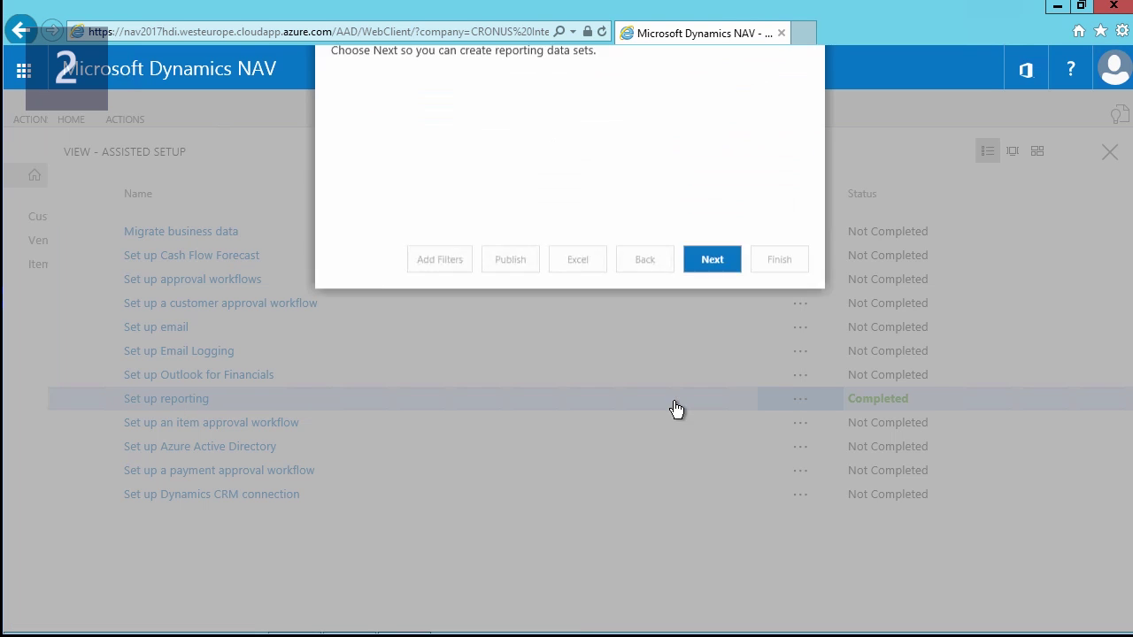
left_click(700, 527)
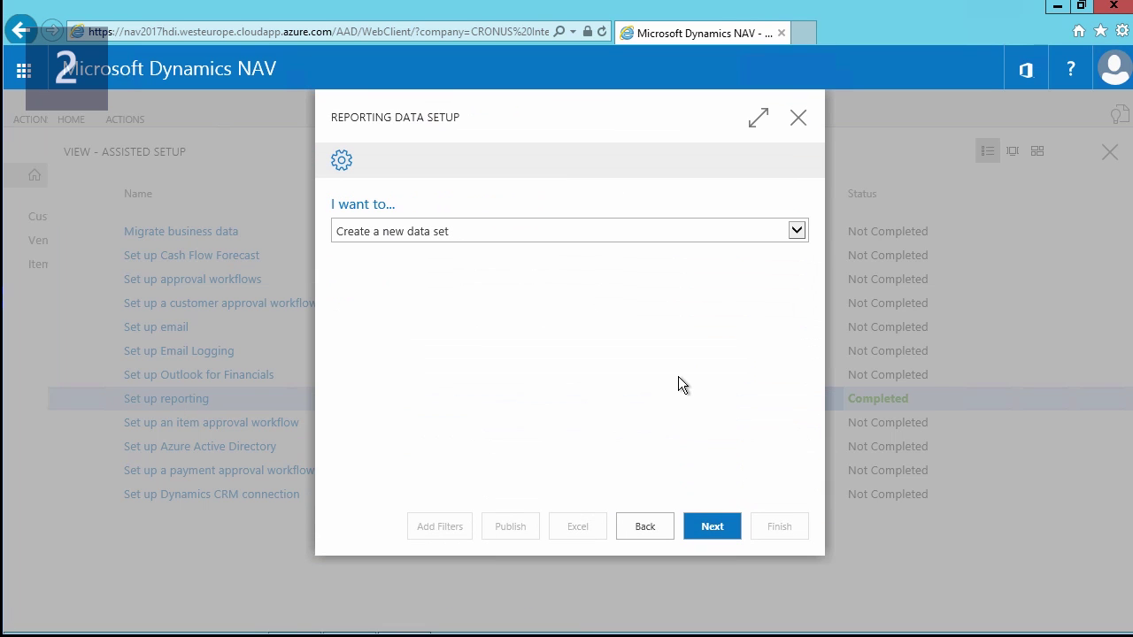
left_click(796, 232)
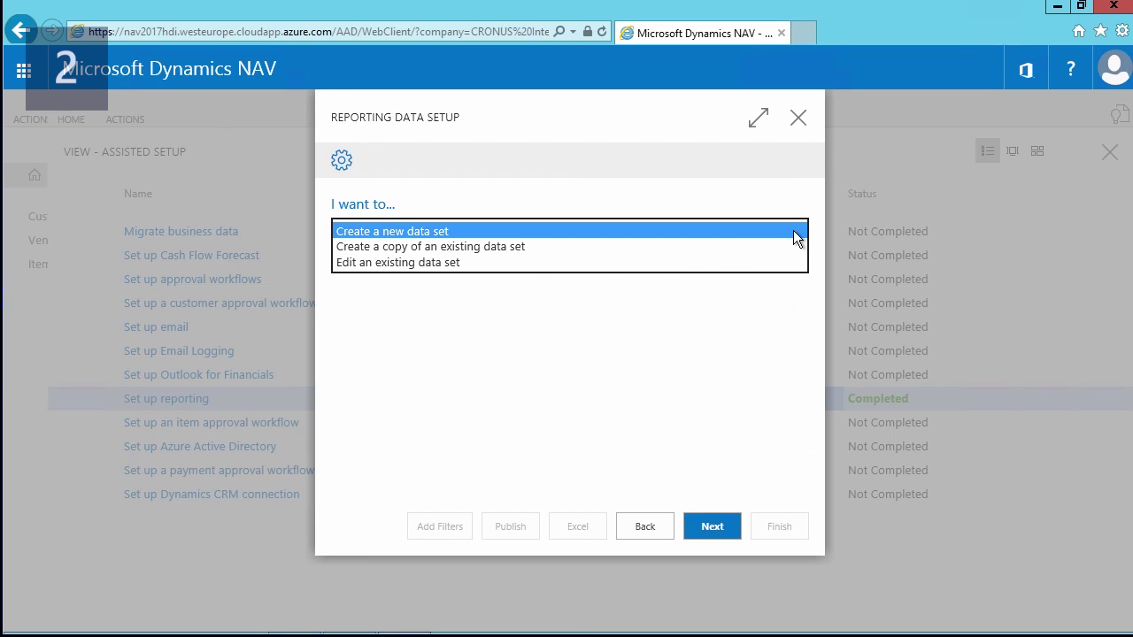
left_click(460, 265)
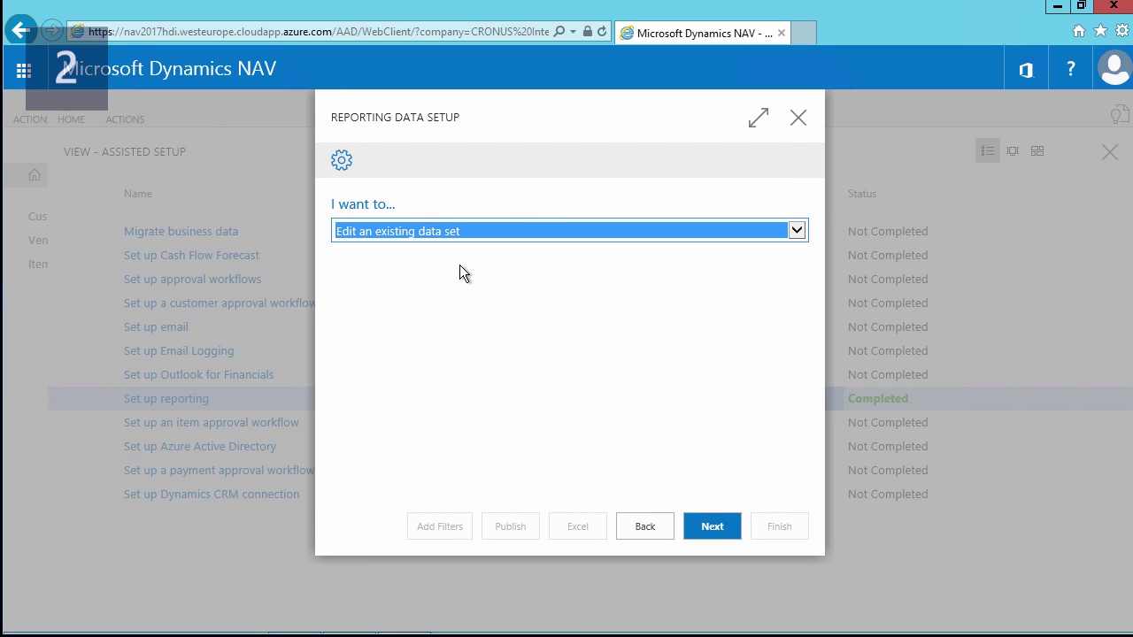
- Select the existing Customers data set for editing and include its Post_Code field
left_click(709, 531)
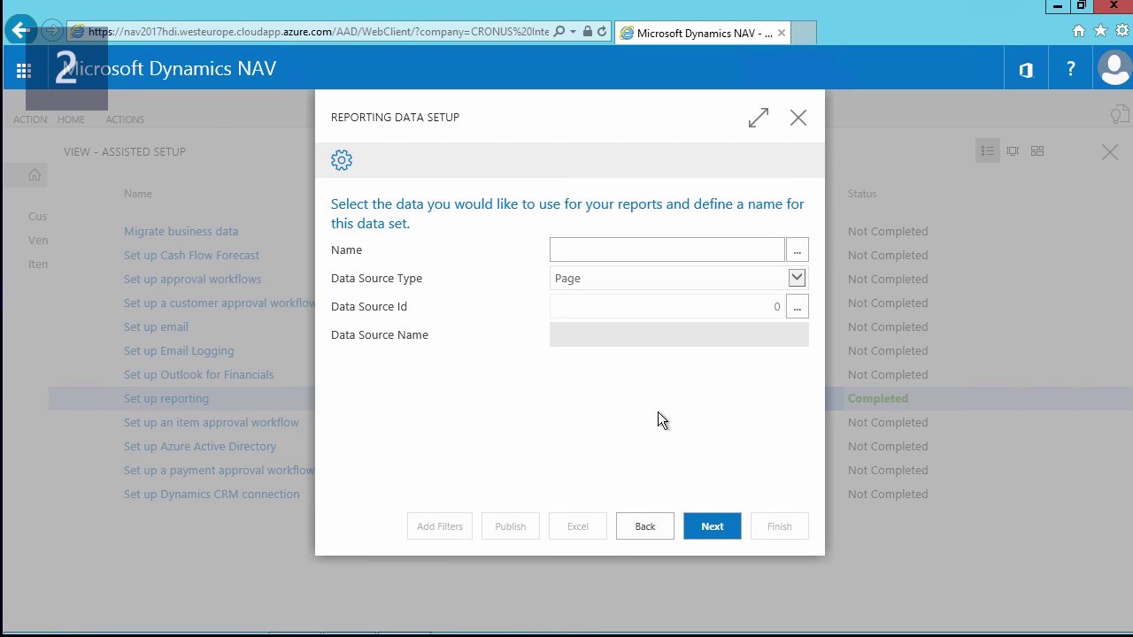
left_click(797, 252)
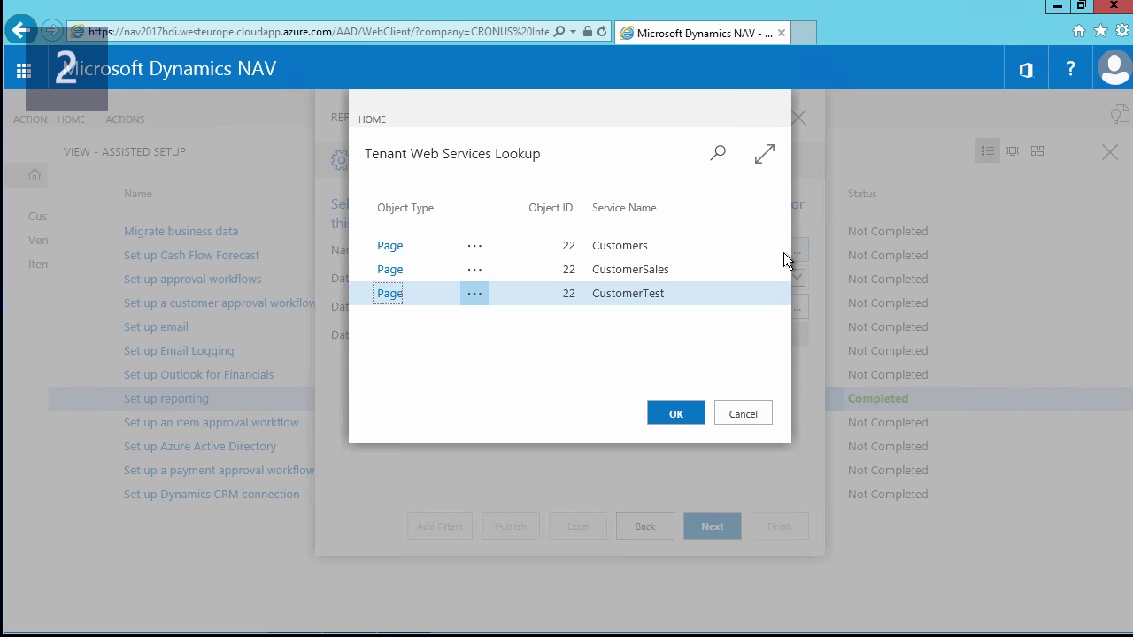
left_click(574, 250)
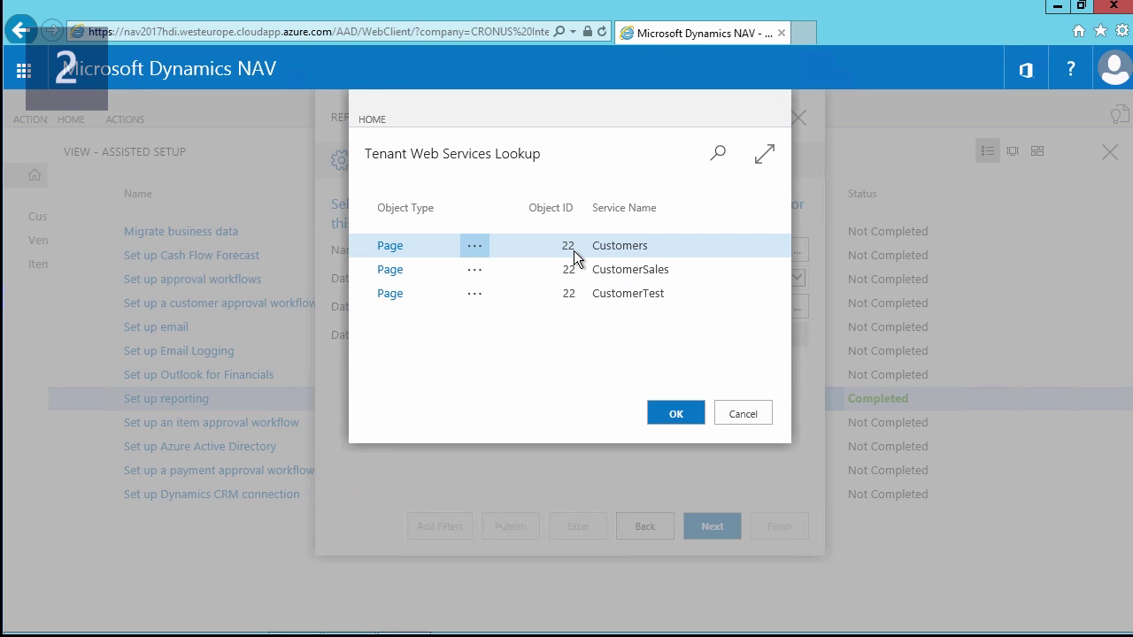
left_click(676, 415)
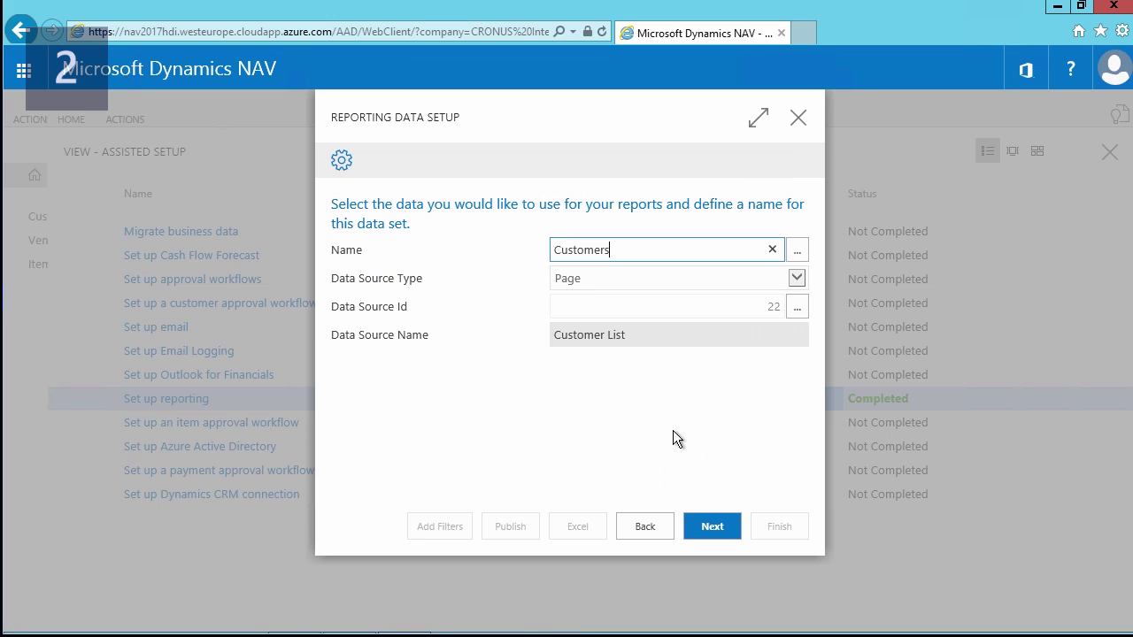
left_click(710, 525)
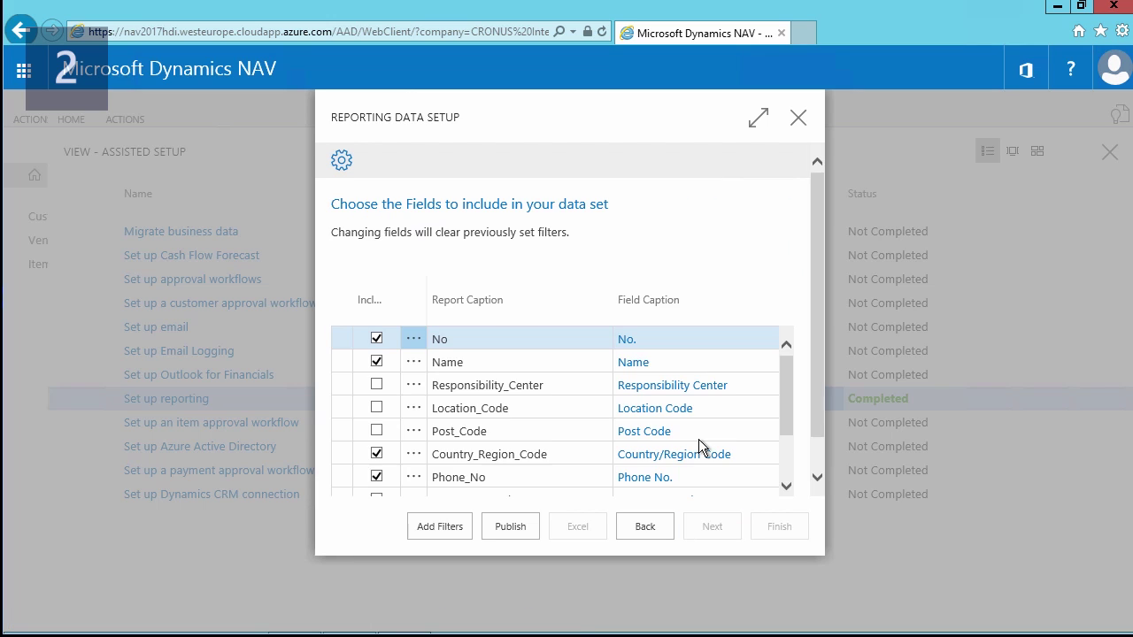
left_click(376, 431)
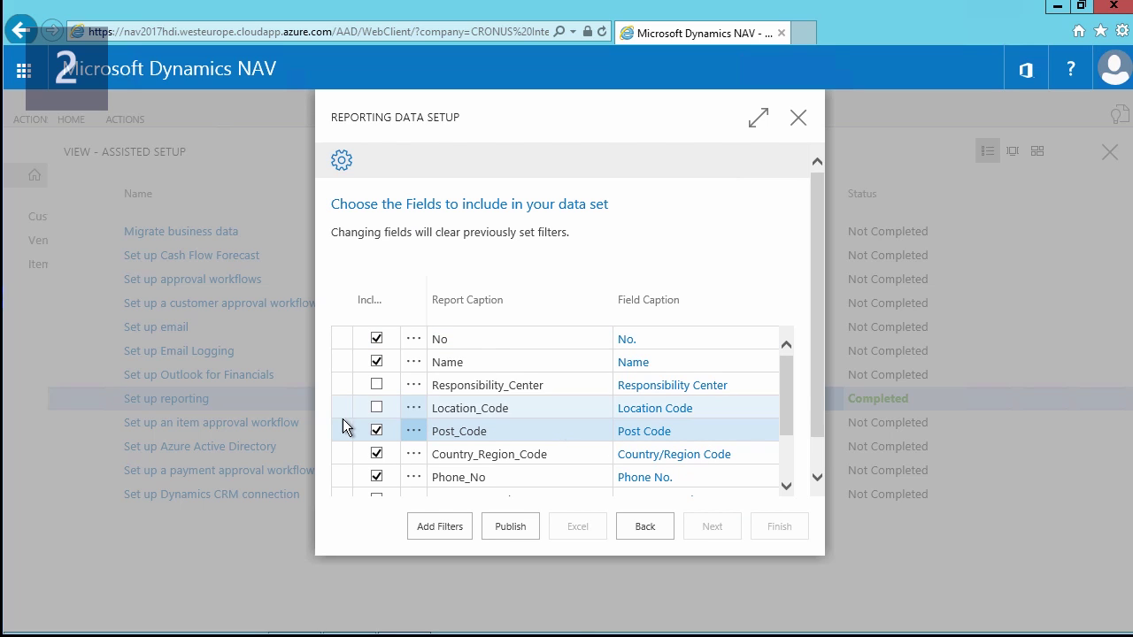
- Publish the edited Customers data set, open the updated Customers.xlsx in Excel and enable editing
left_click(511, 527)
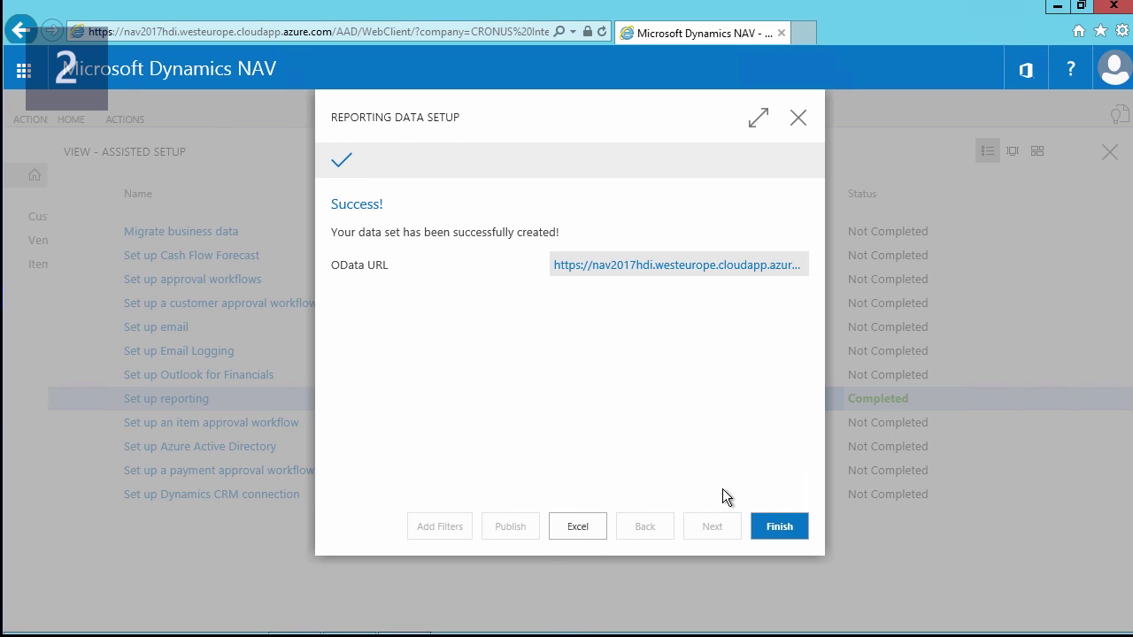
left_click(580, 530)
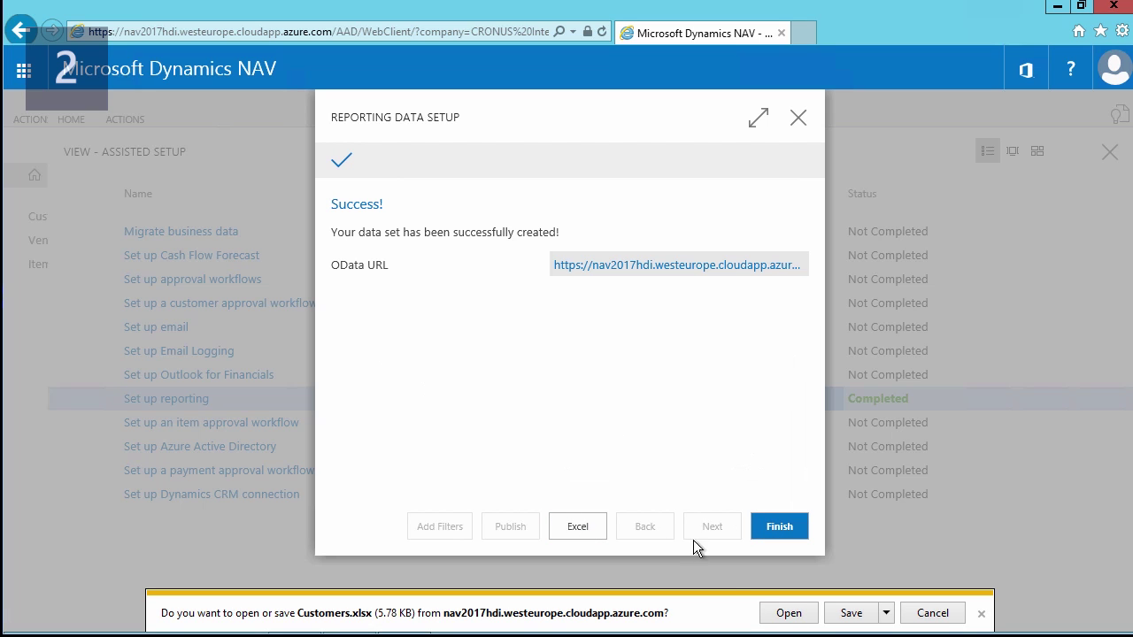
left_click(791, 614)
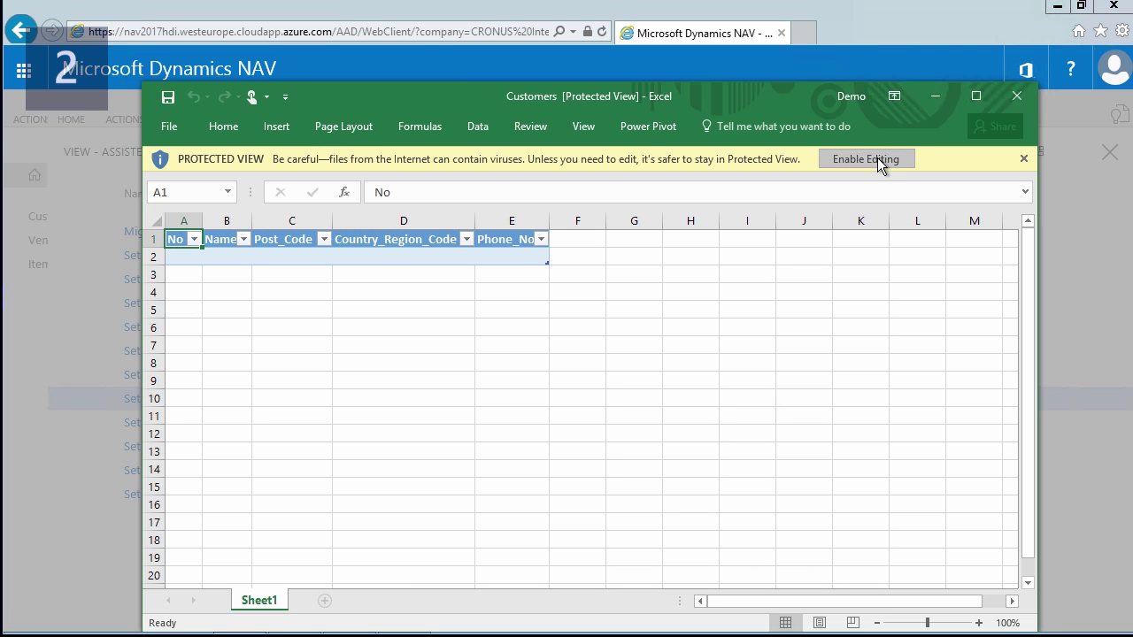
left_click(878, 160)
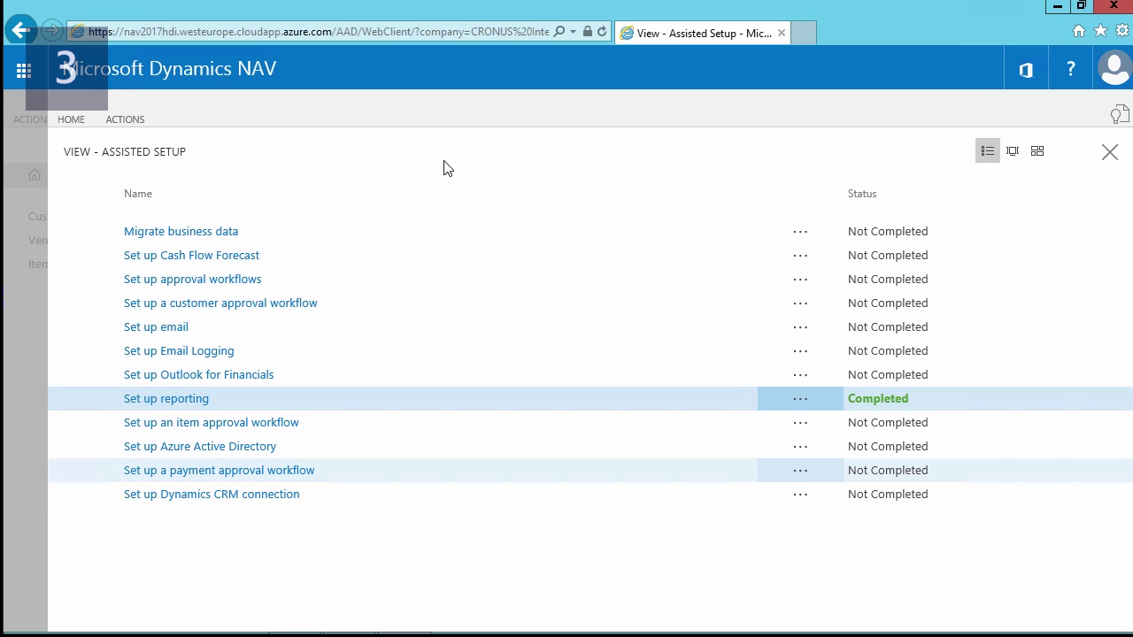
- Run the Set up reporting guide again and choose to create a copy of an existing data set
left_click(174, 403)
left_click(670, 398)
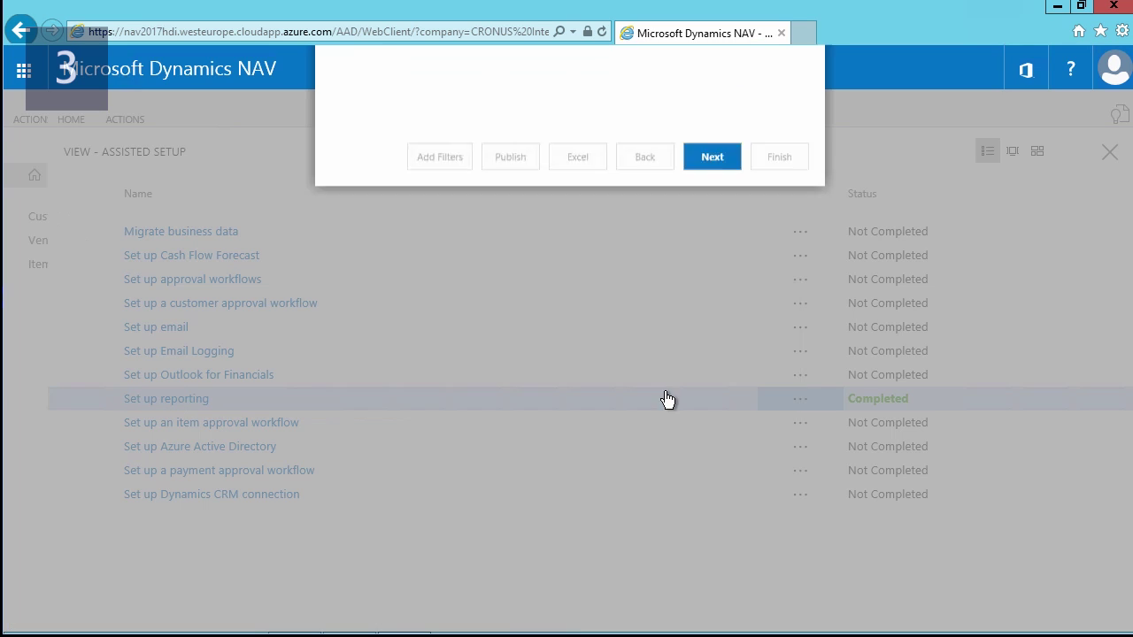
left_click(713, 529)
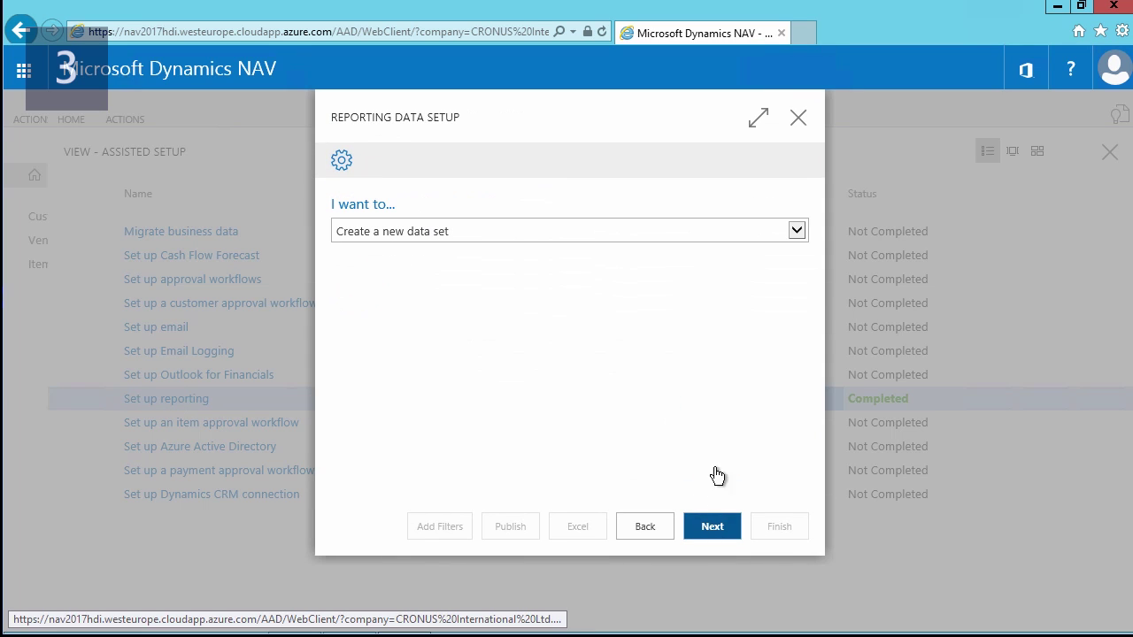
left_click(782, 232)
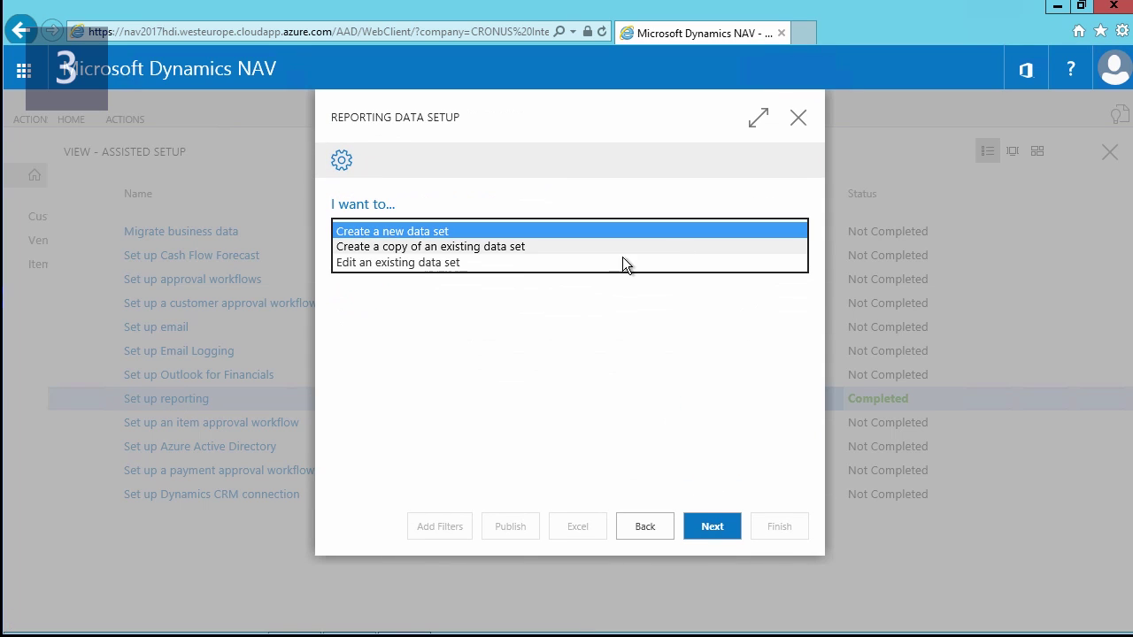
left_click(479, 247)
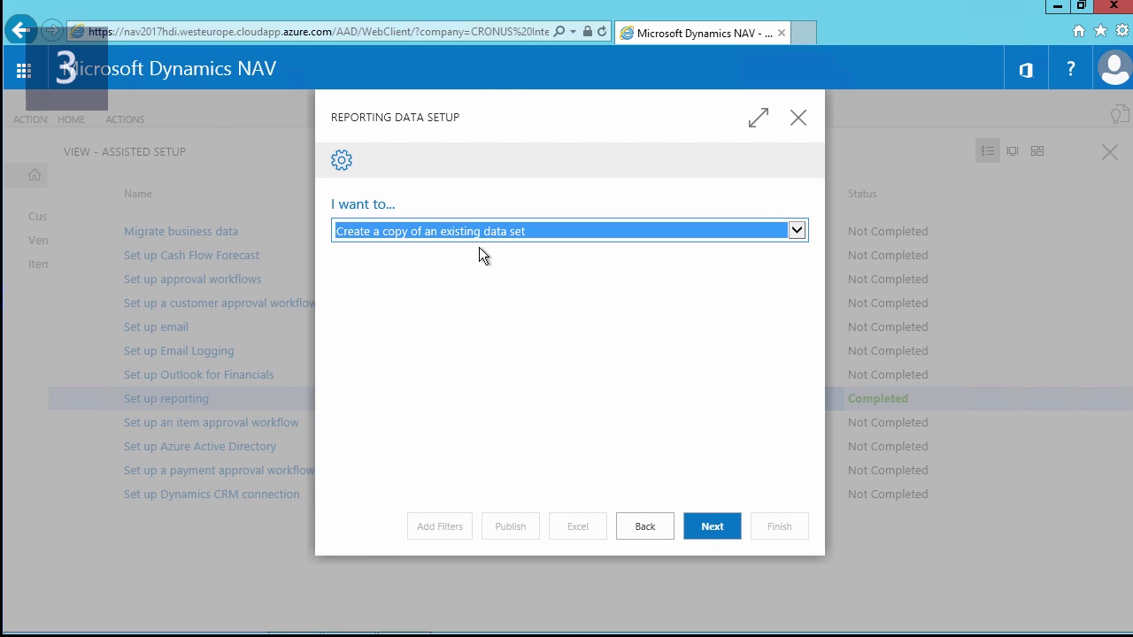
left_click(689, 523)
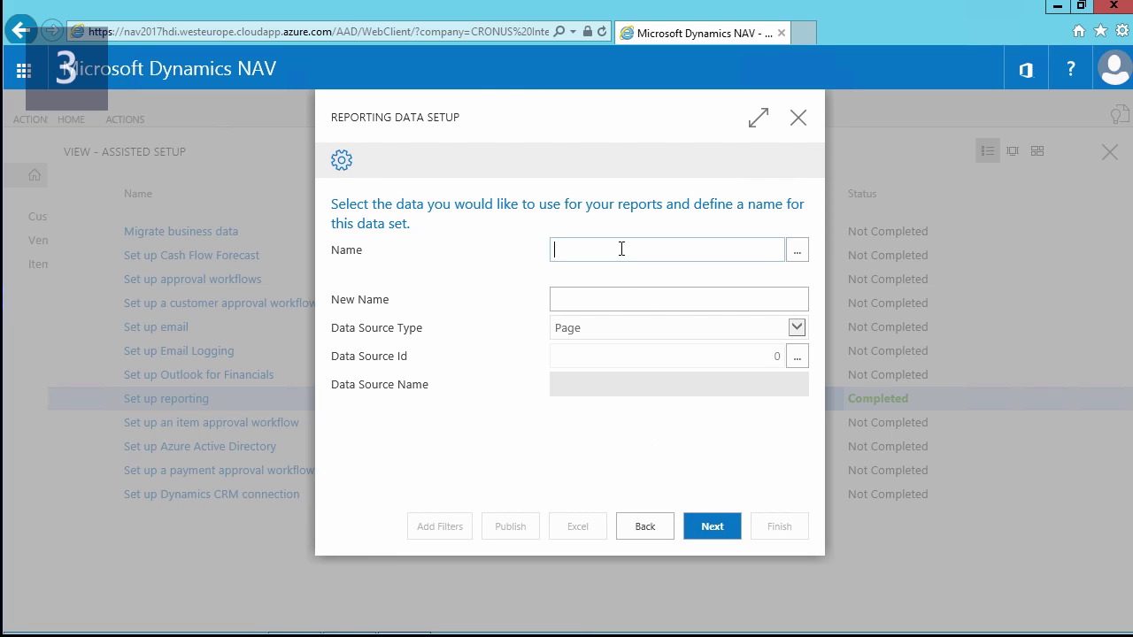
- Use Customers as the data set to copy and name the new one Customer Sales LCY
left_click(796, 250)
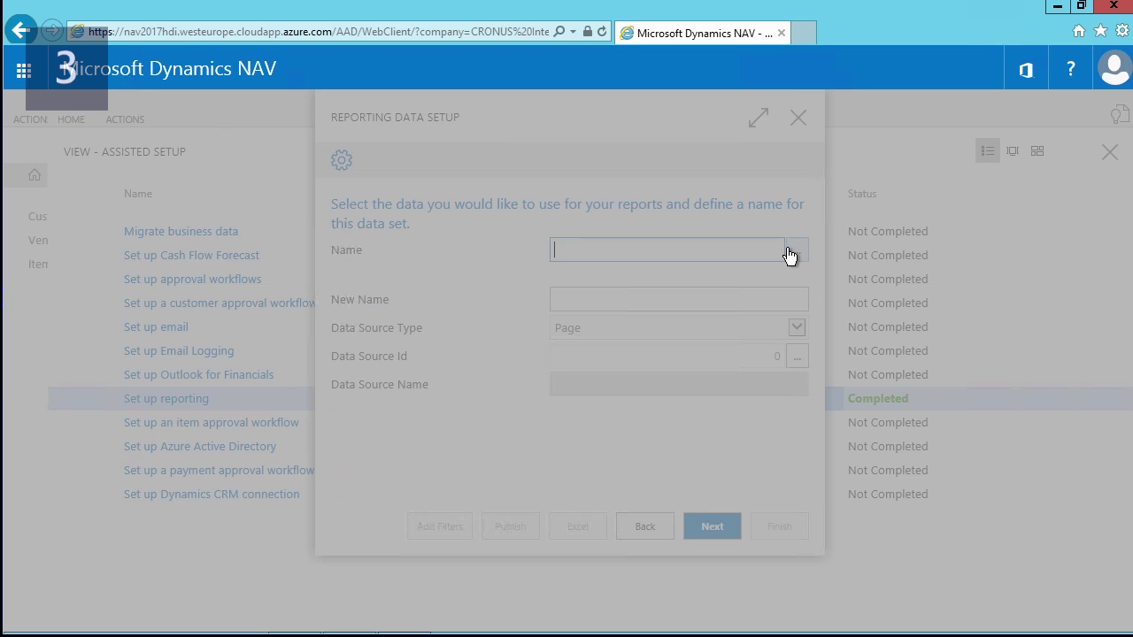
left_click(394, 247)
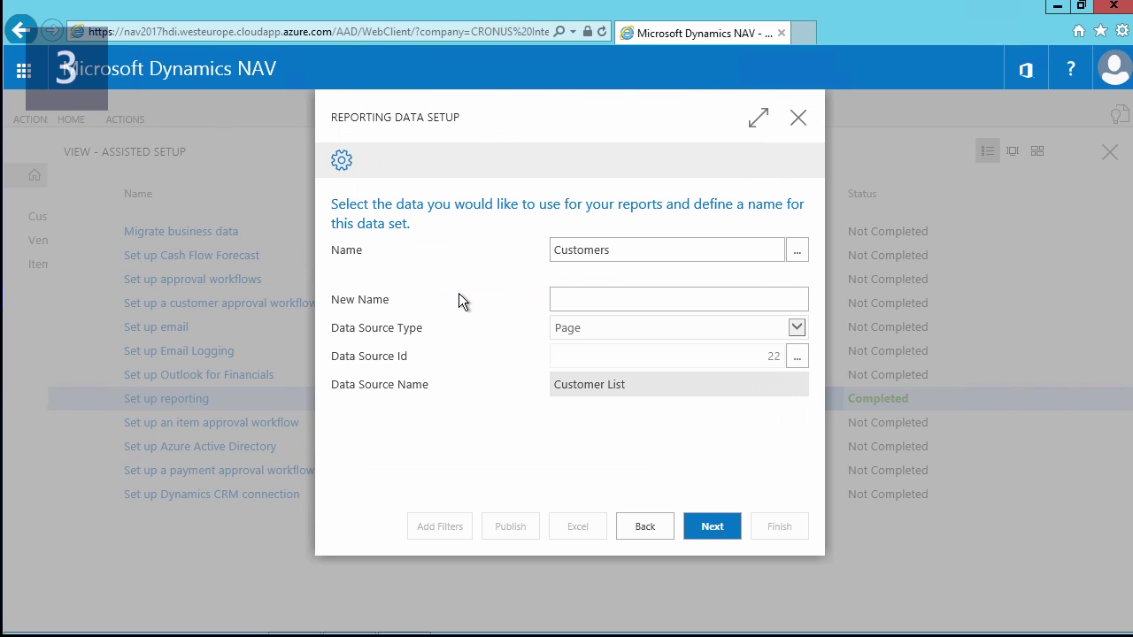
left_click(580, 301)
type("Customer Sales LCY")
left_click(719, 526)
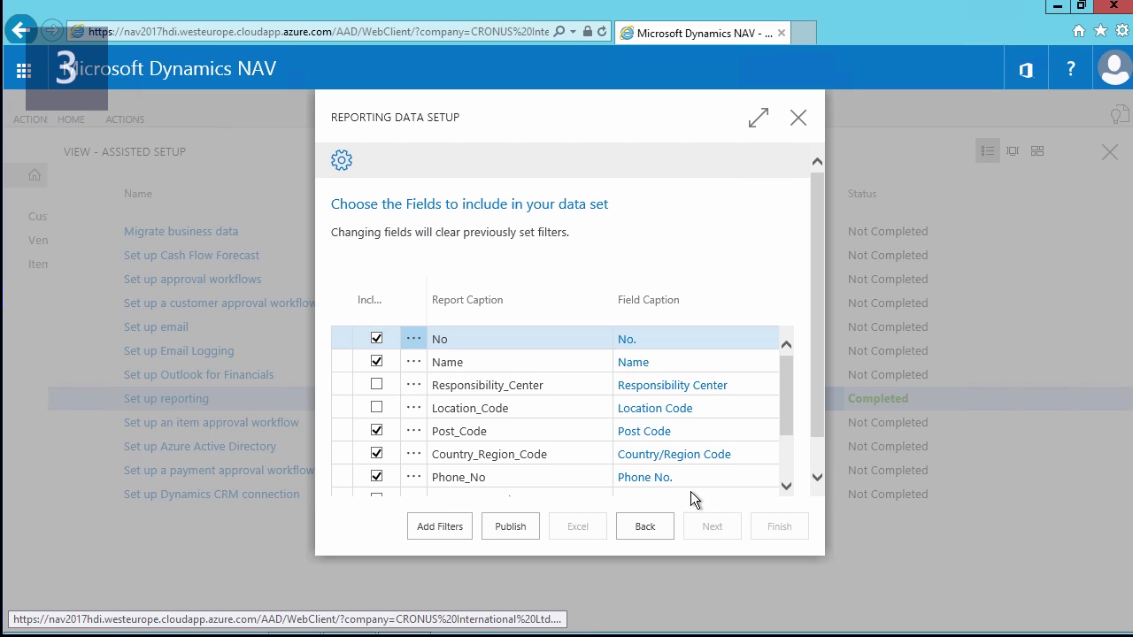
- Include the Sales_LCY field in the copied data set
scroll(544, 410, "down", 2)
scroll(544, 410, "down", 6)
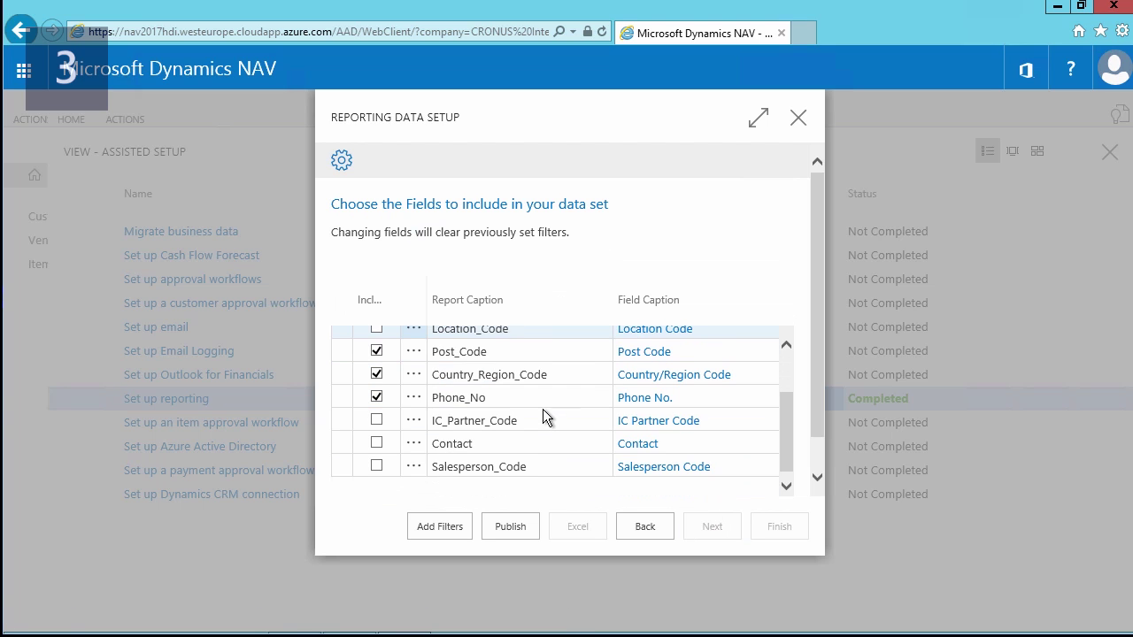
scroll(542, 409, "down", 9)
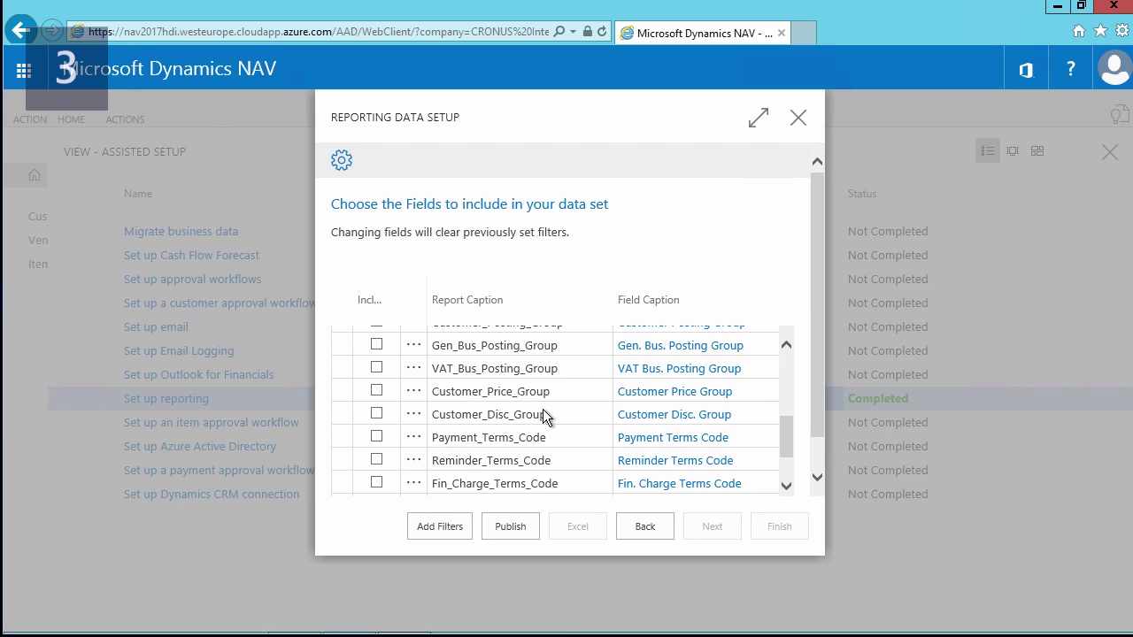
scroll(542, 409, "down", 8)
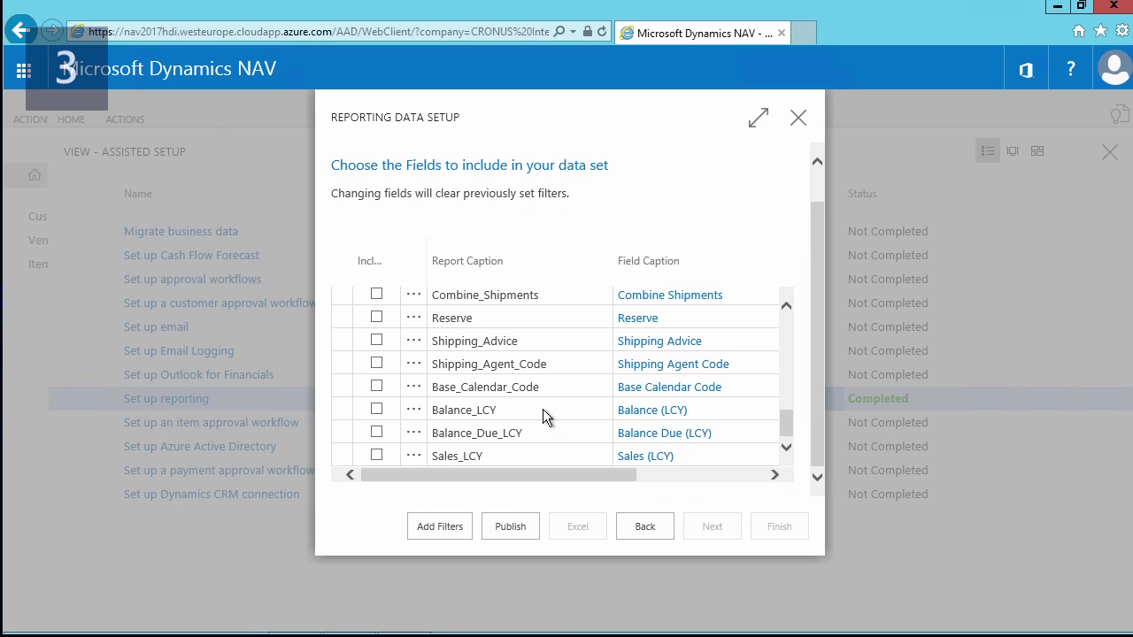
left_click(376, 455)
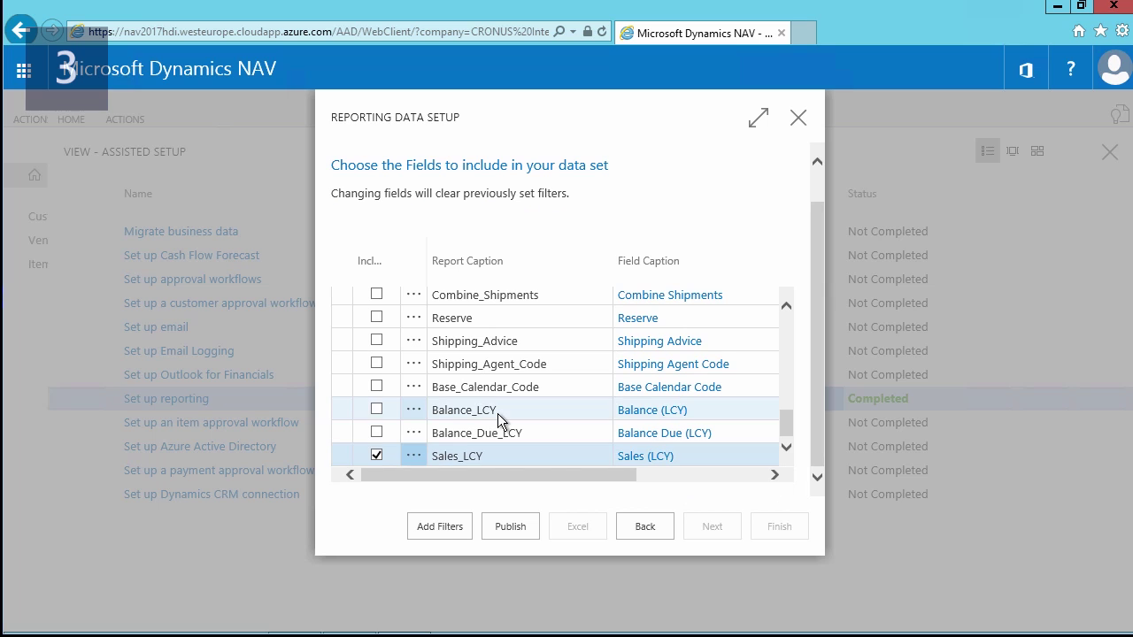
- Filter the Customer Sales LCY data set to records with Sales (LCY) >10000
left_click(440, 527)
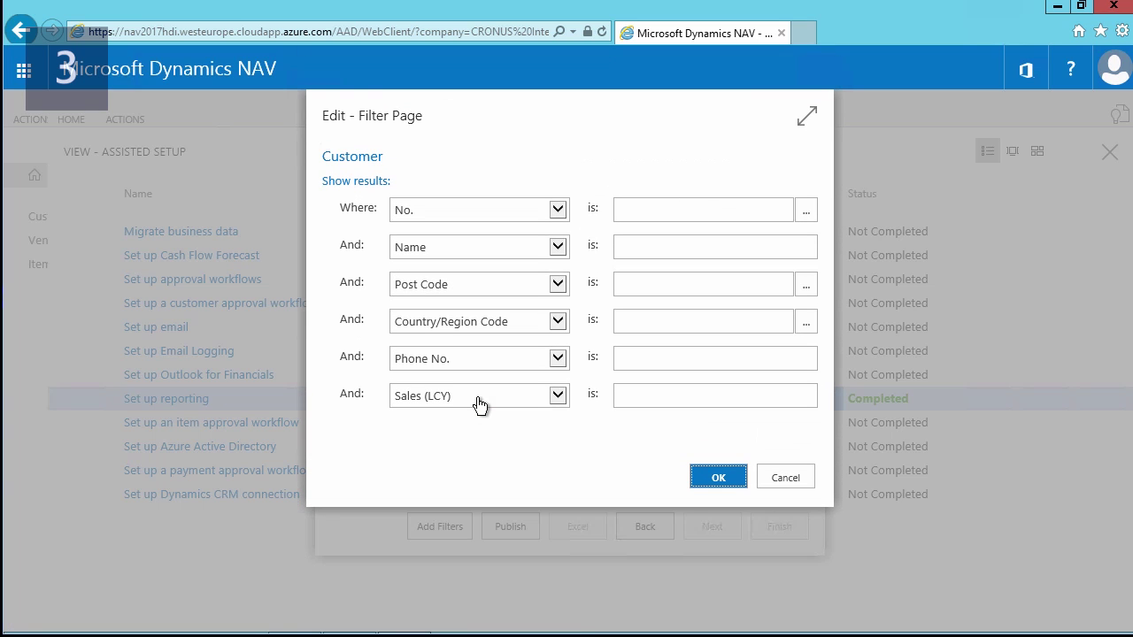
left_click(655, 397)
type(">10000")
left_click(731, 477)
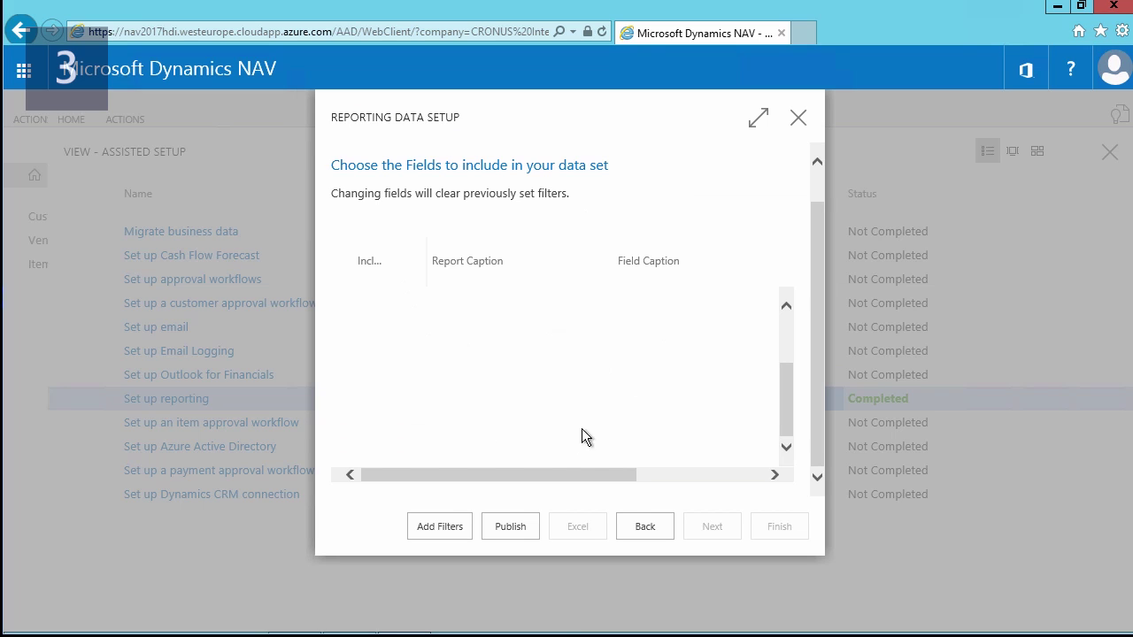
- Publish the Customer Sales LCY data set, open Customer Sales LCY.xlsx in Excel and enable editing
left_click(510, 527)
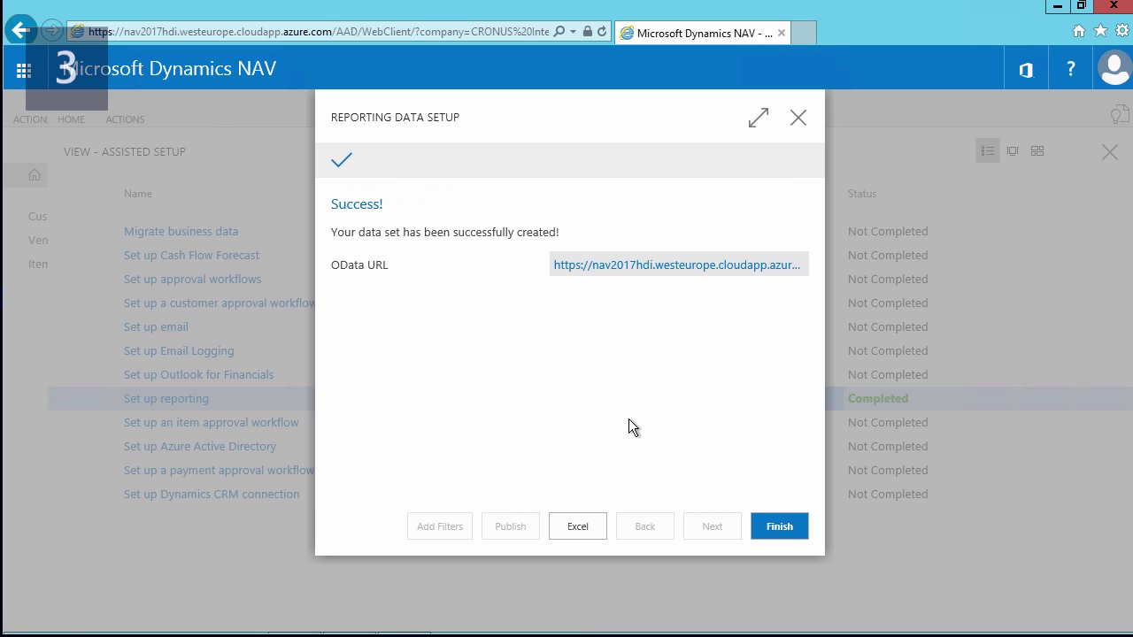
left_click(588, 530)
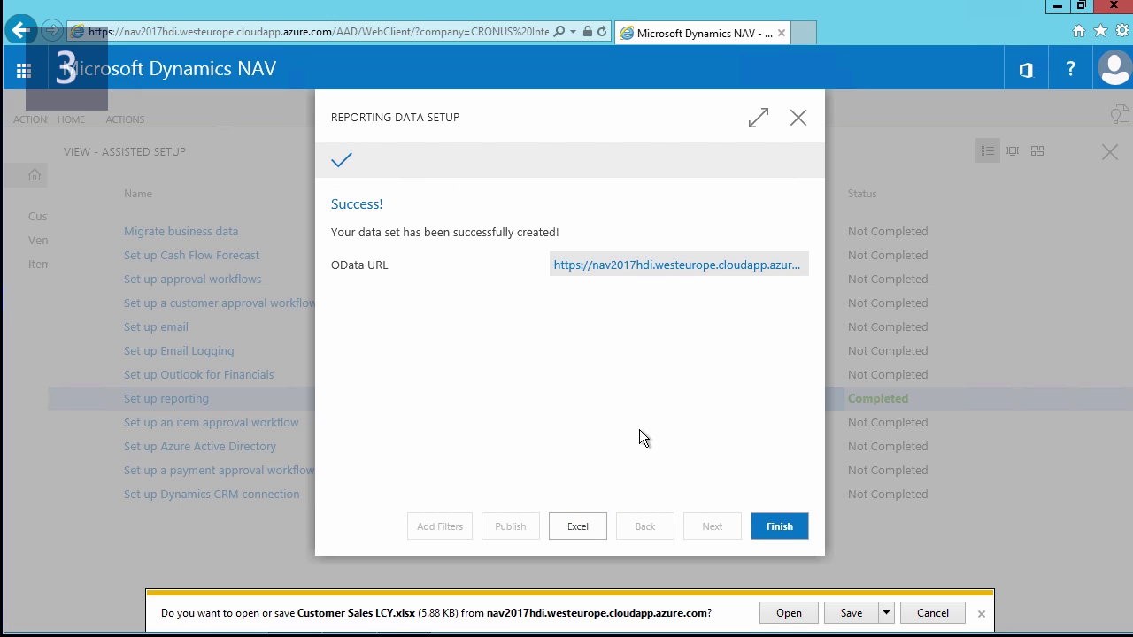
left_click(788, 612)
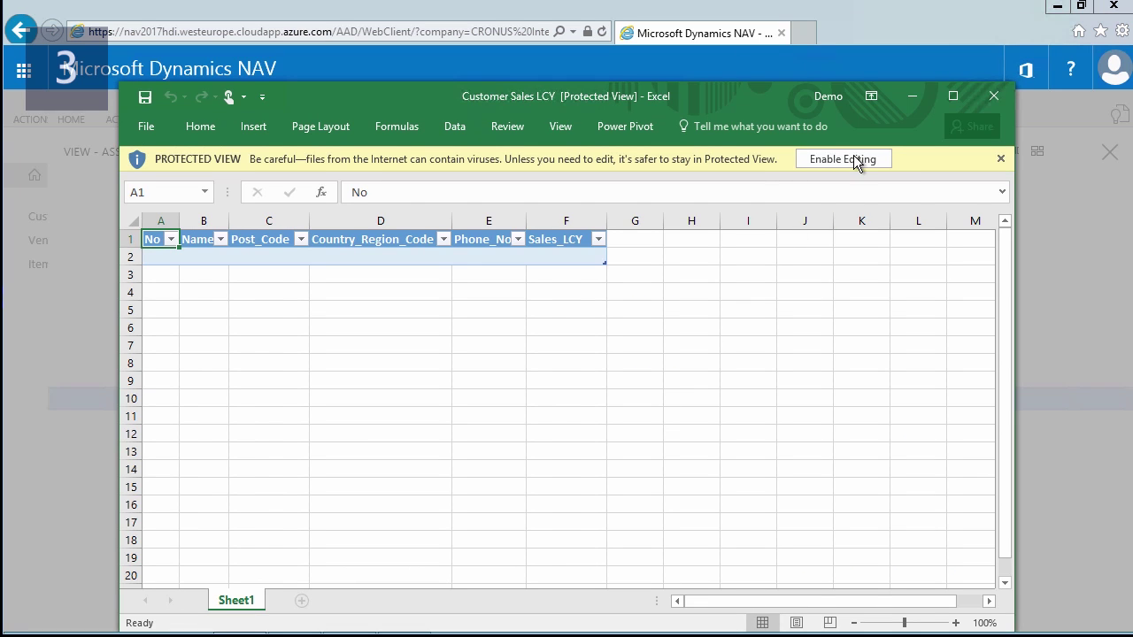
left_click(855, 160)
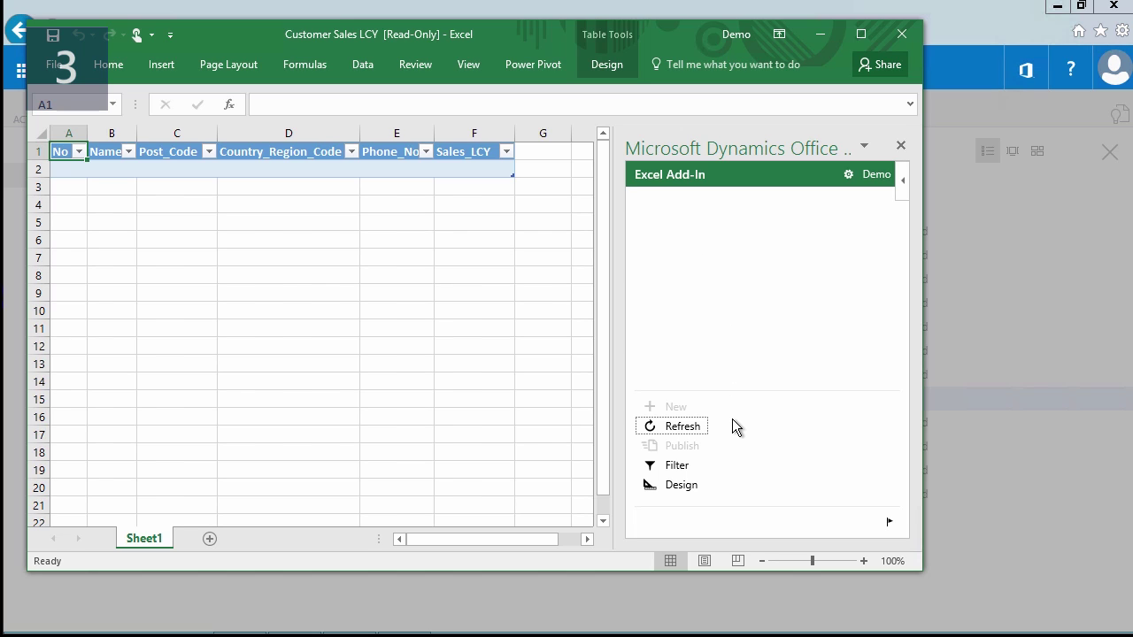
- Clear the filter on the Customer_Sales_LCY data source in the Excel add-in and refresh the data
left_click(676, 466)
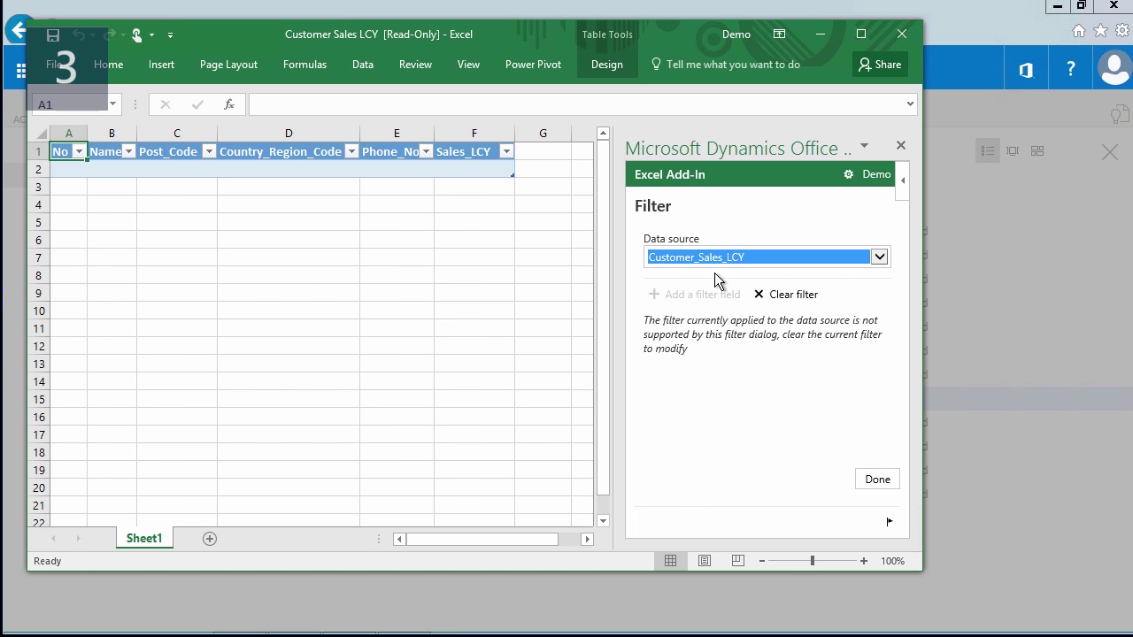
left_click(784, 301)
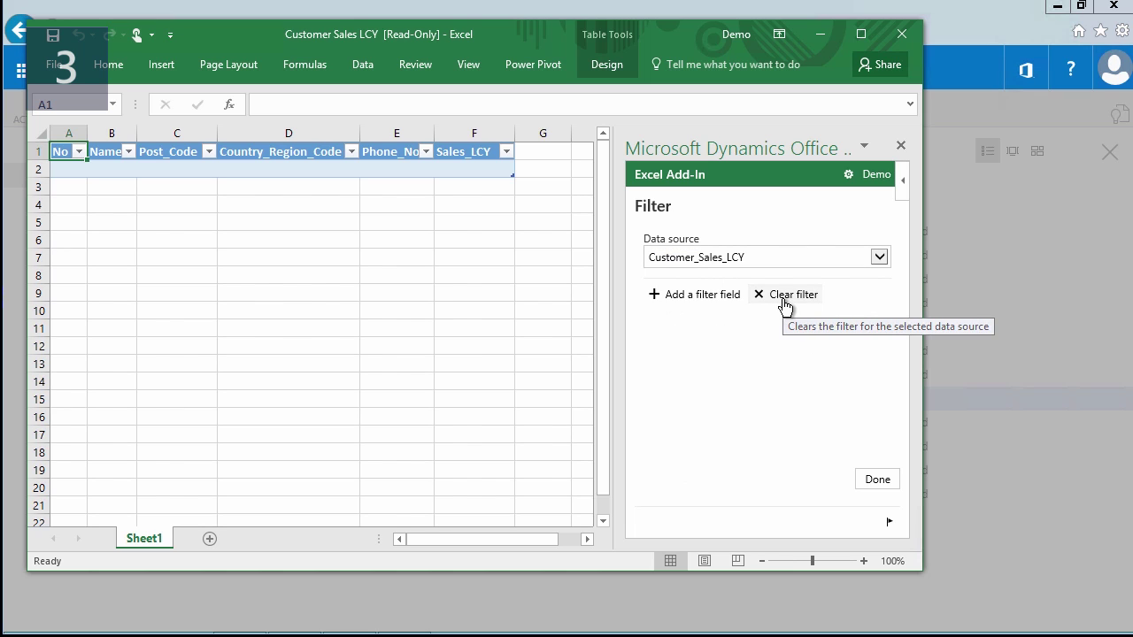
left_click(874, 479)
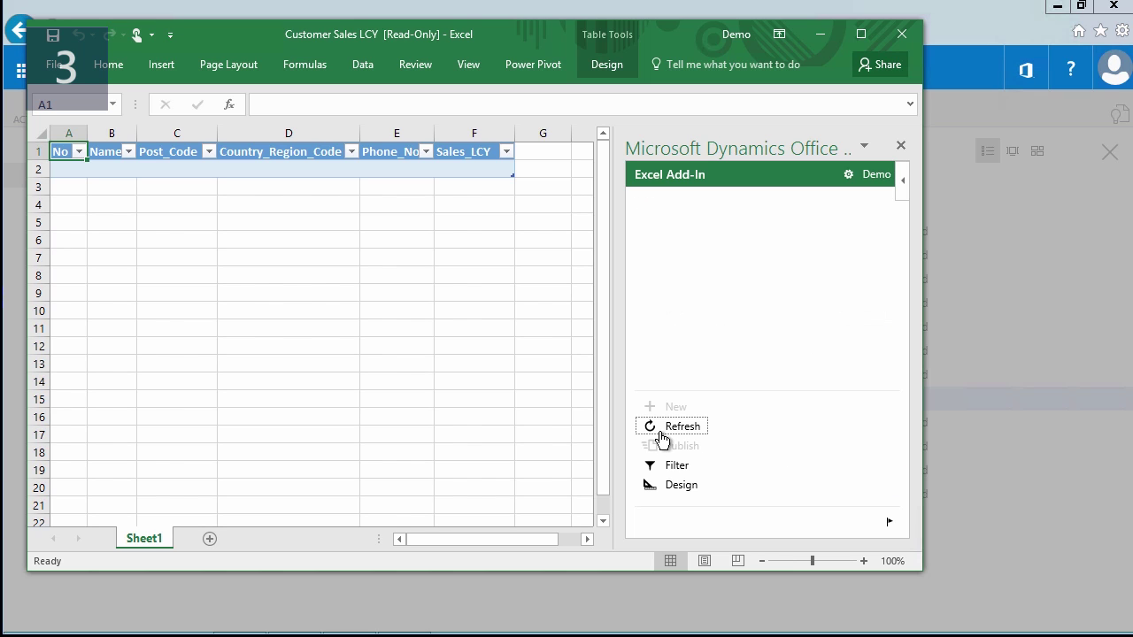
left_click(662, 432)
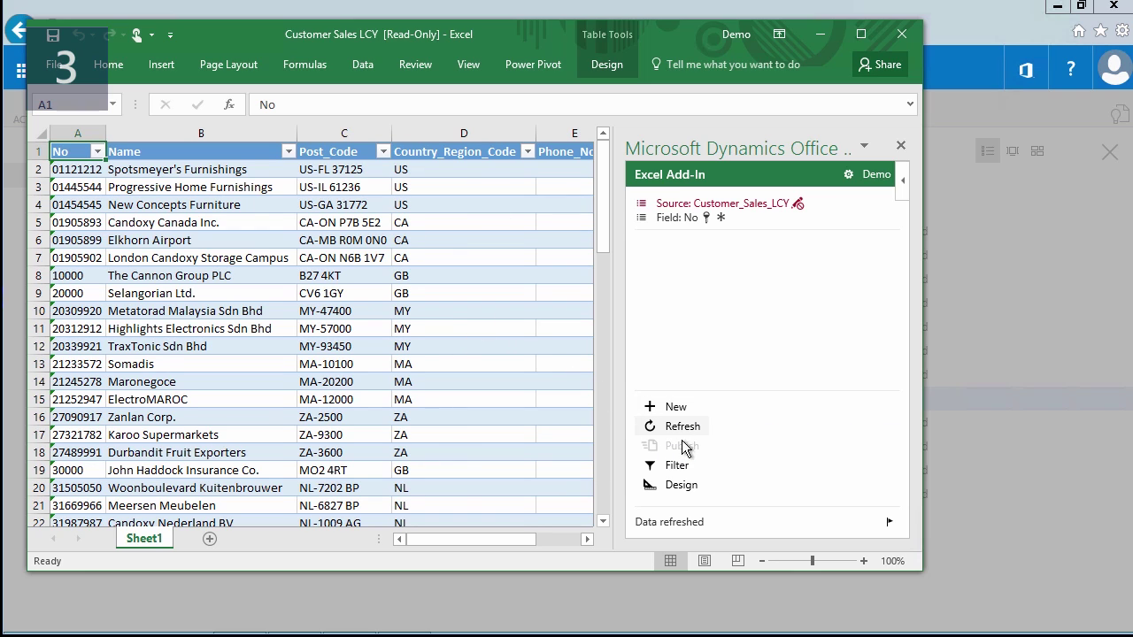
- Filter the Customer_Sales_LCY data source to Sales_LCY greater than 1000 and refresh the data
left_click(678, 465)
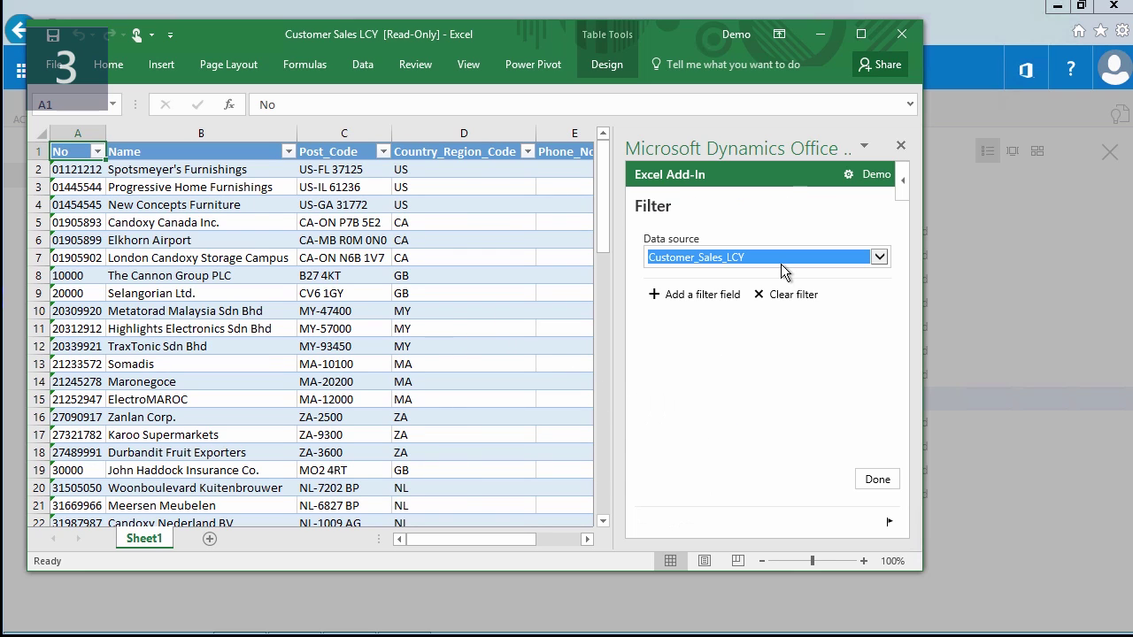
left_click(714, 298)
left_click(757, 325)
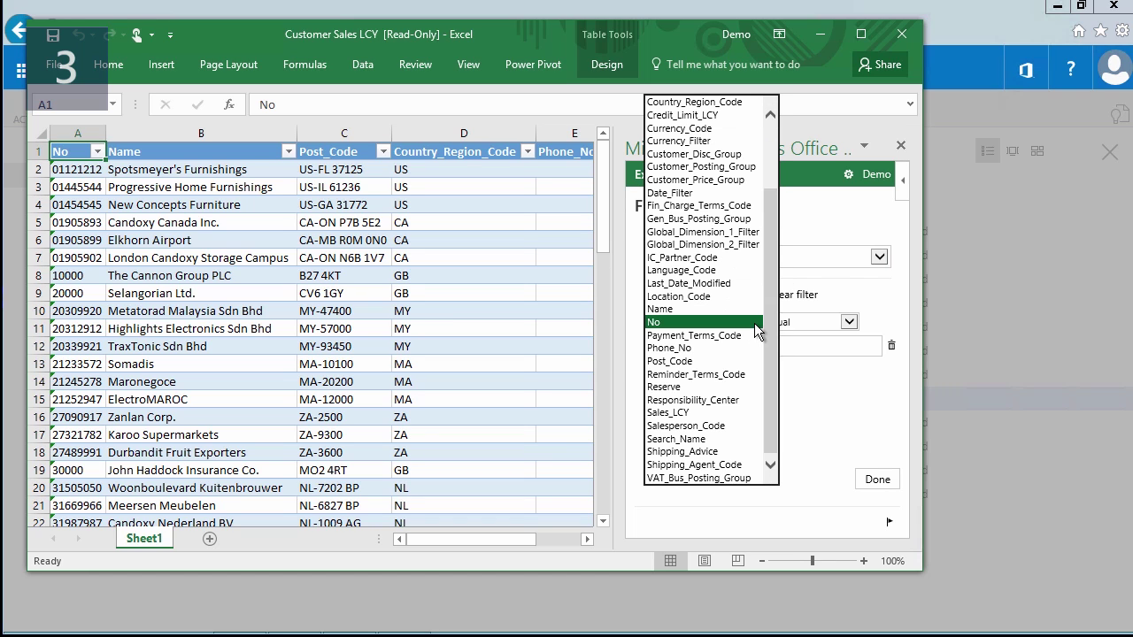
left_click(705, 412)
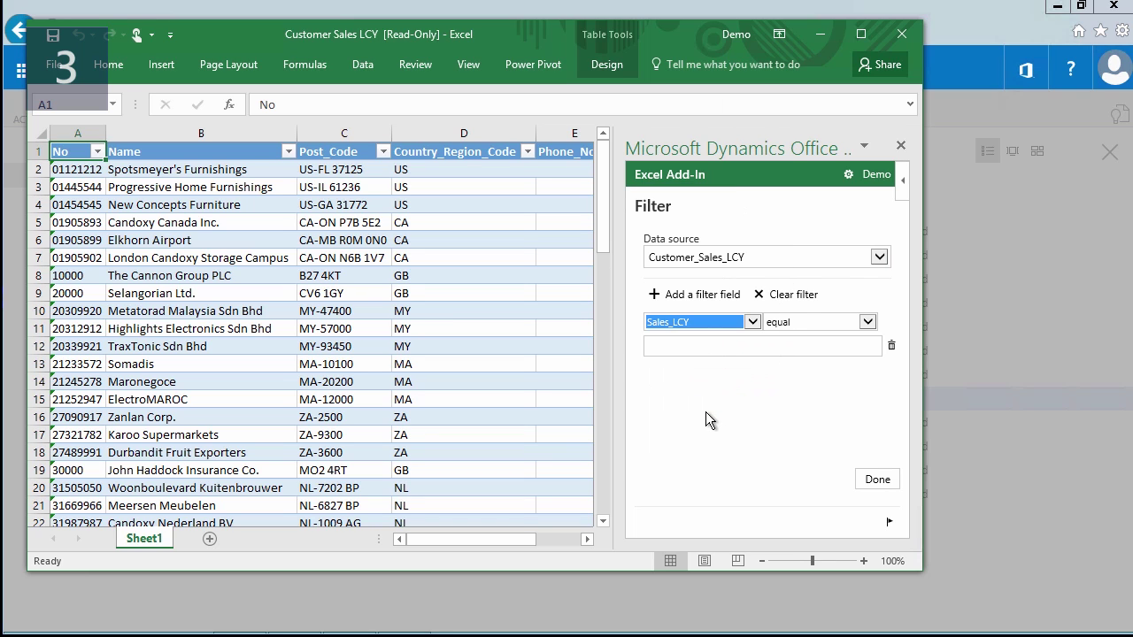
left_click(817, 323)
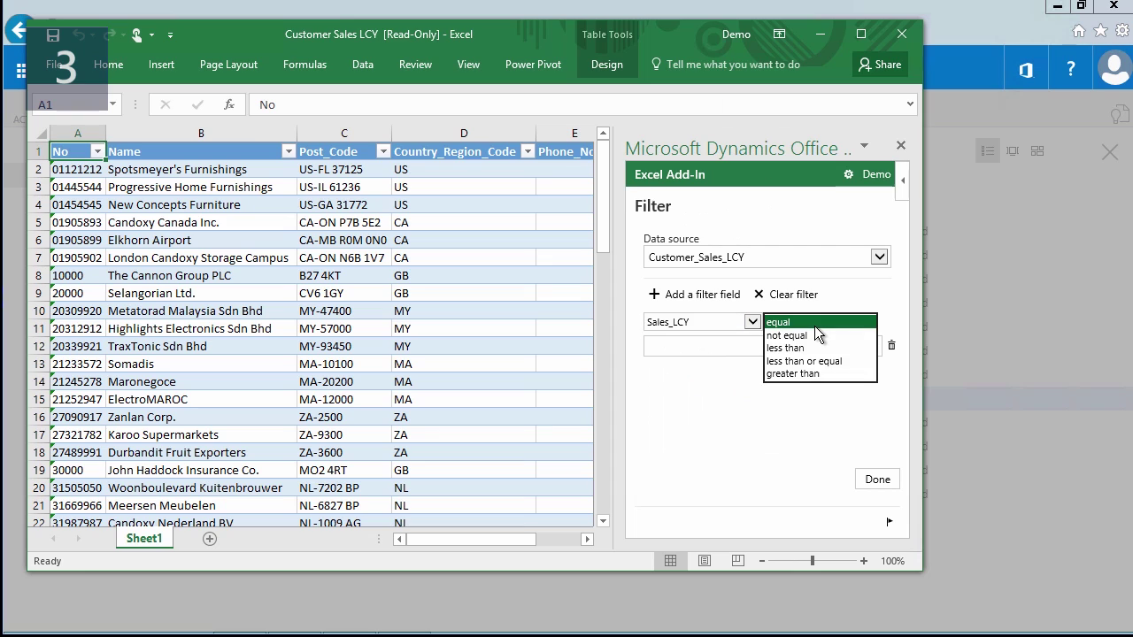
left_click(806, 374)
left_click(765, 347)
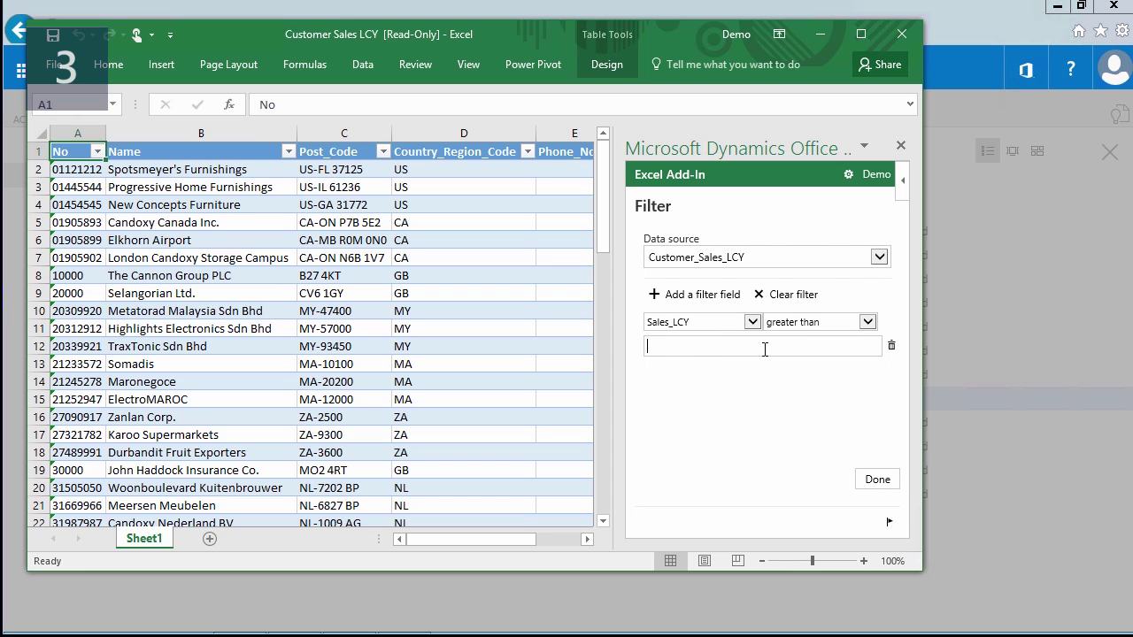
type("1000")
left_click(877, 479)
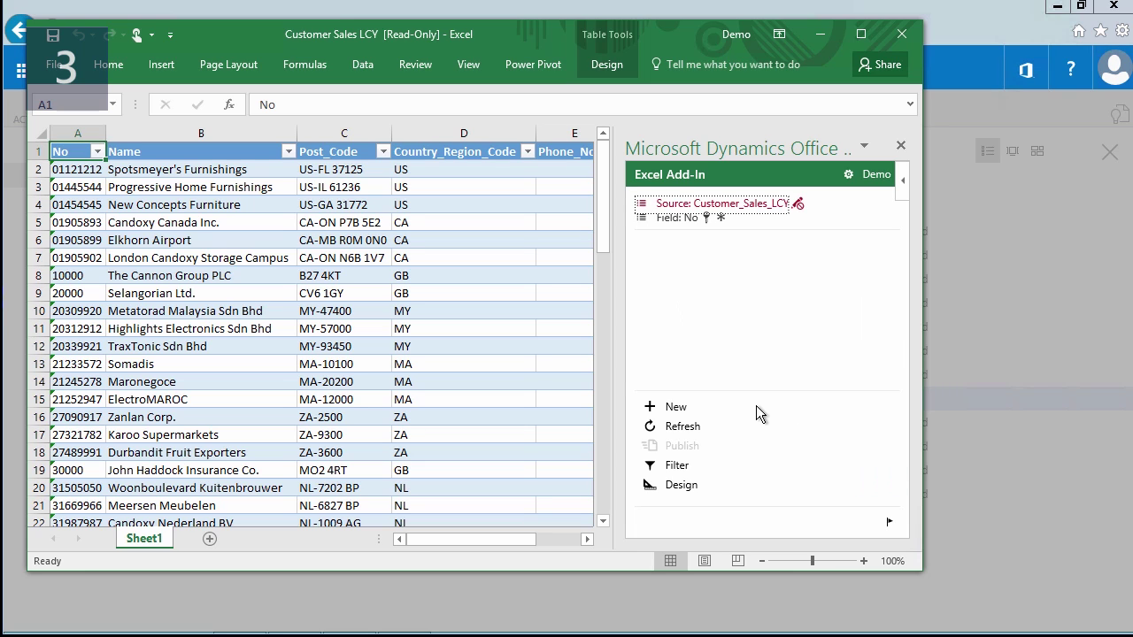
left_click(684, 429)
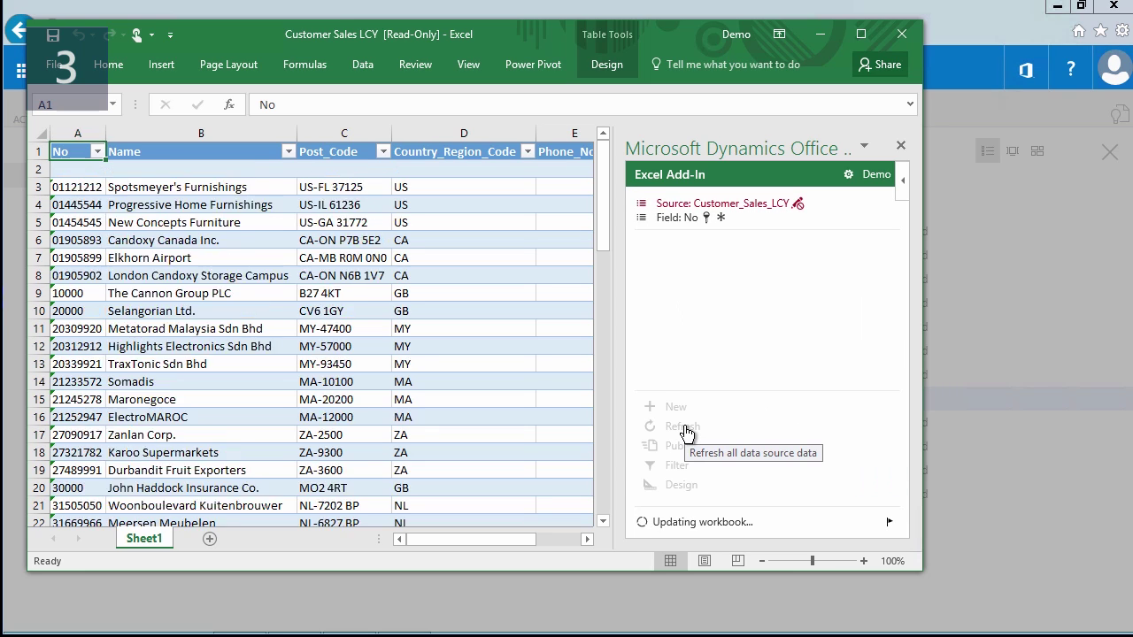